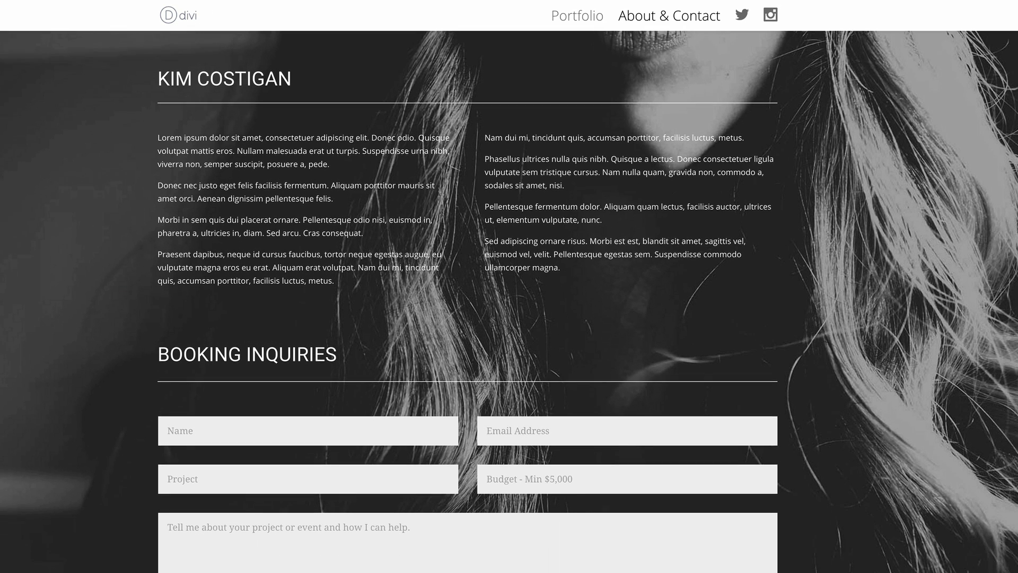
Step: Scroll down through the finished About & Contact page preview
scroll(1014, 66, "down", 4)
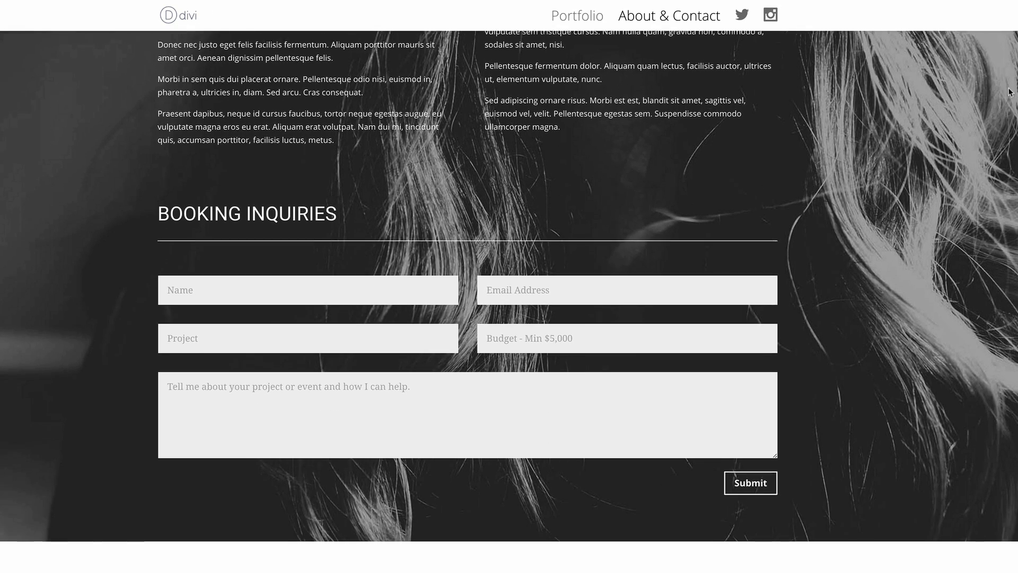
scroll(1002, 155, "down", 4)
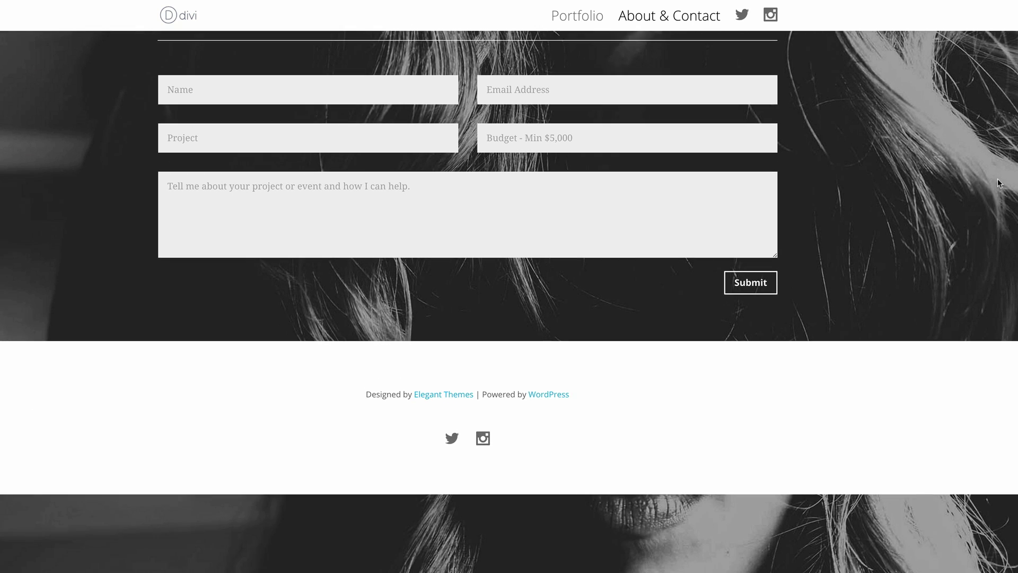
scroll(989, 291, "down", 4)
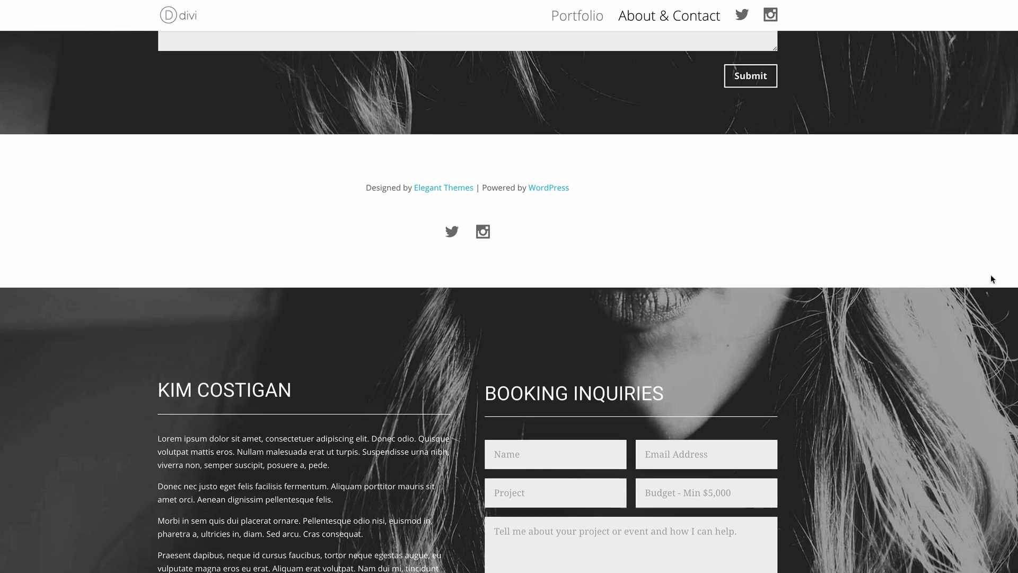
scroll(987, 343, "down", 3)
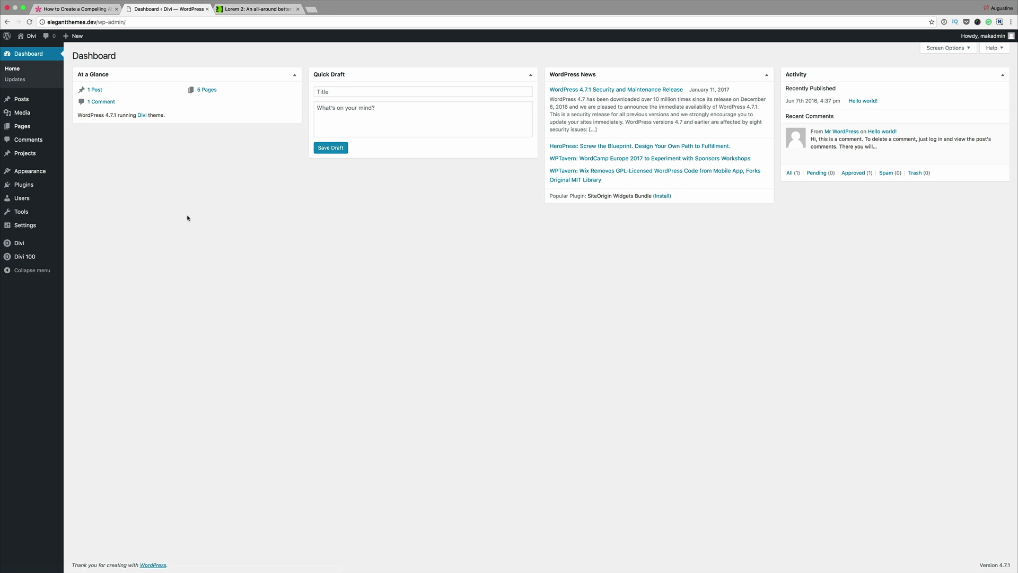
Step: Open the About & Contact page from All Pages in the Divi Visual Builder
mouse_move(21, 130)
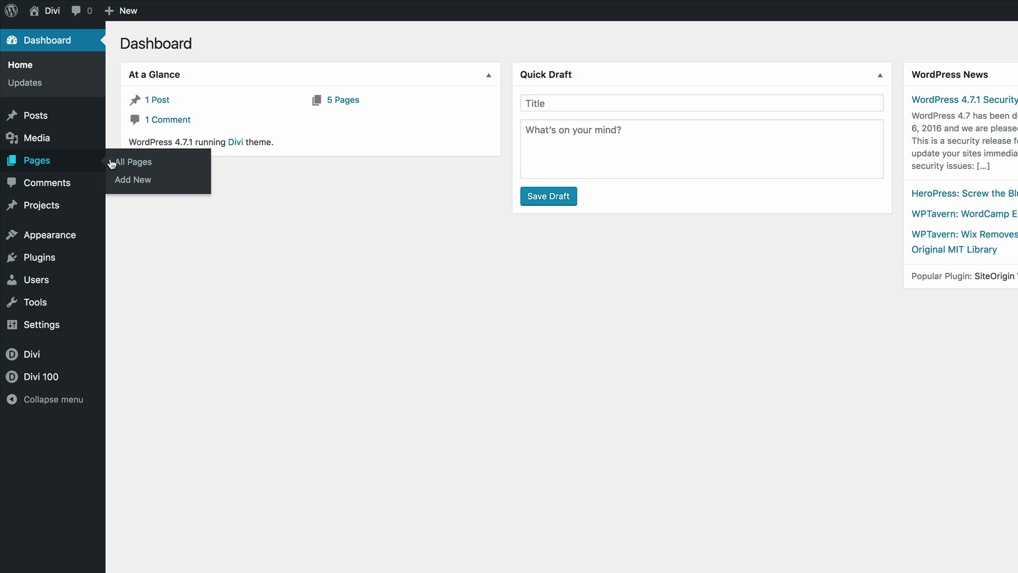
left_click(138, 165)
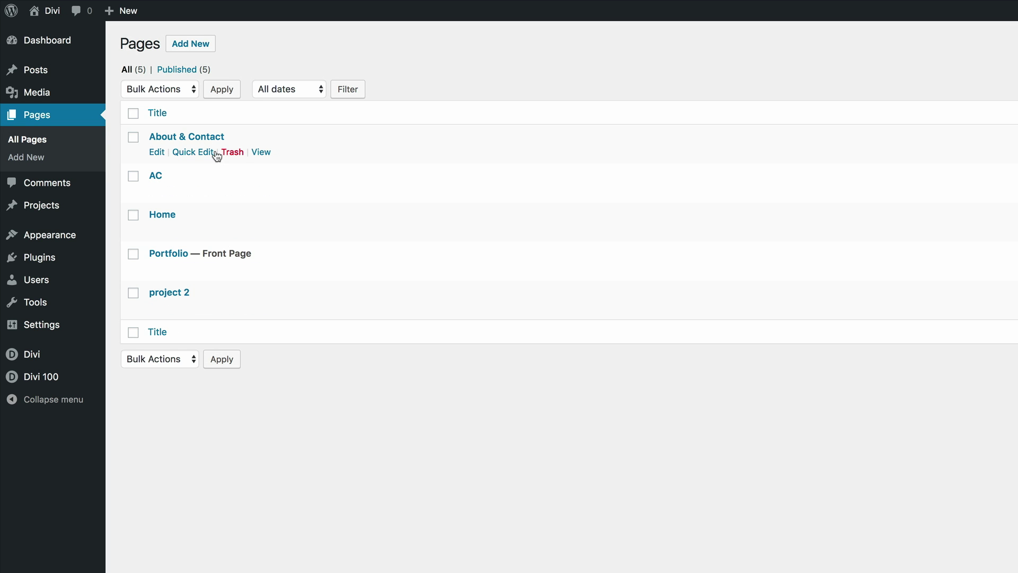
left_click(157, 152)
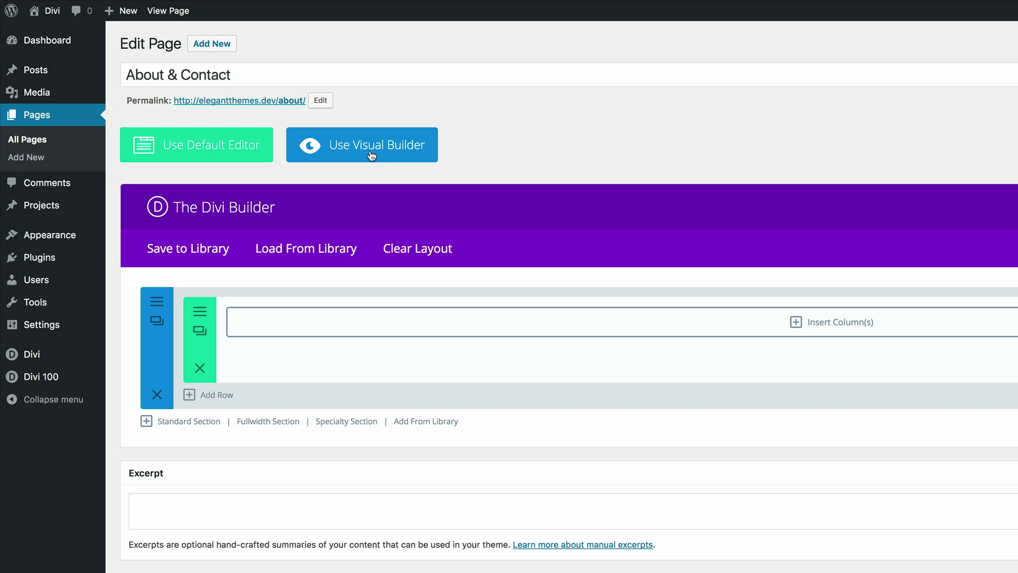
left_click(369, 152)
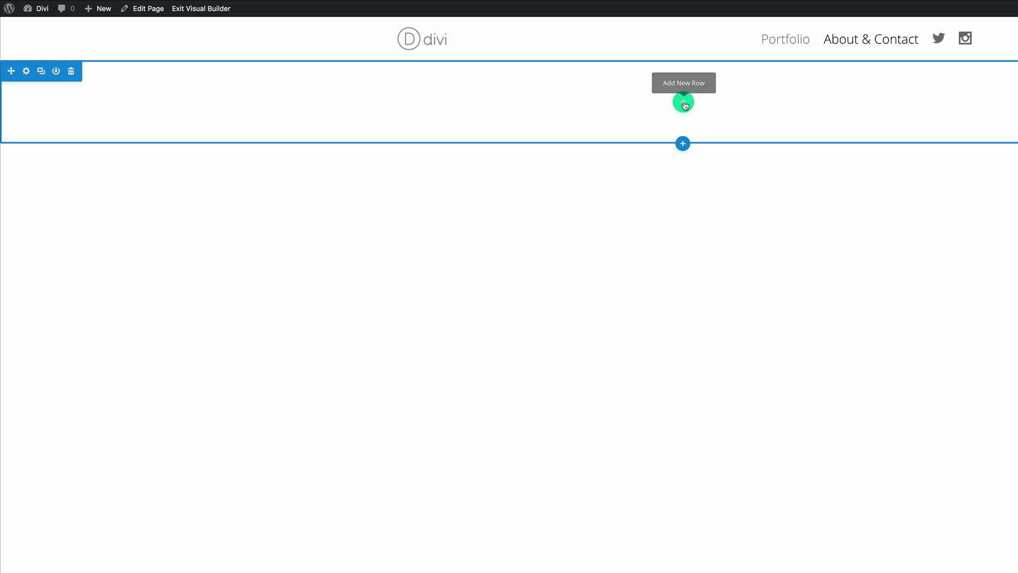
Step: Add an empty one-column row to the section
left_click(683, 102)
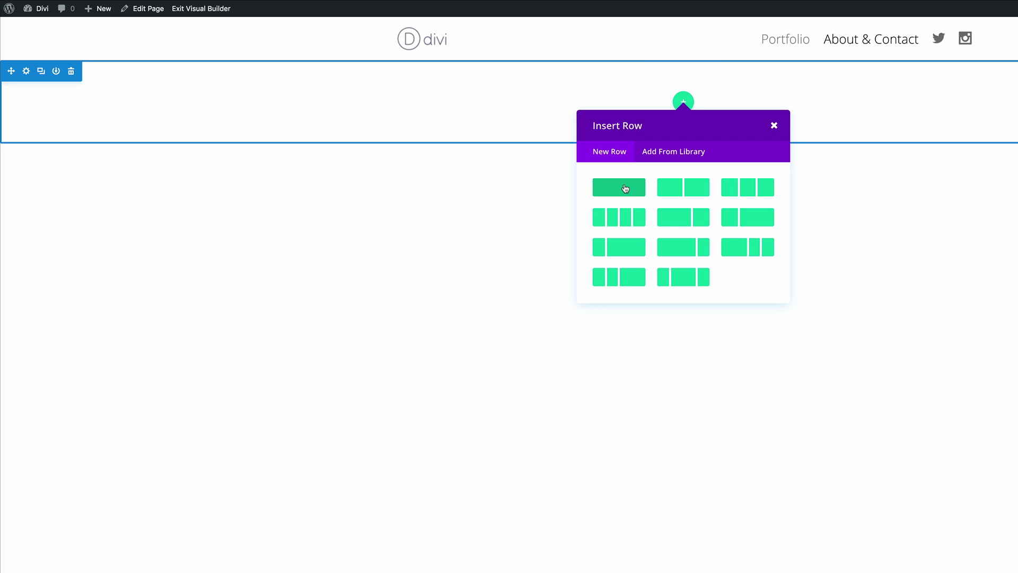
left_click(623, 189)
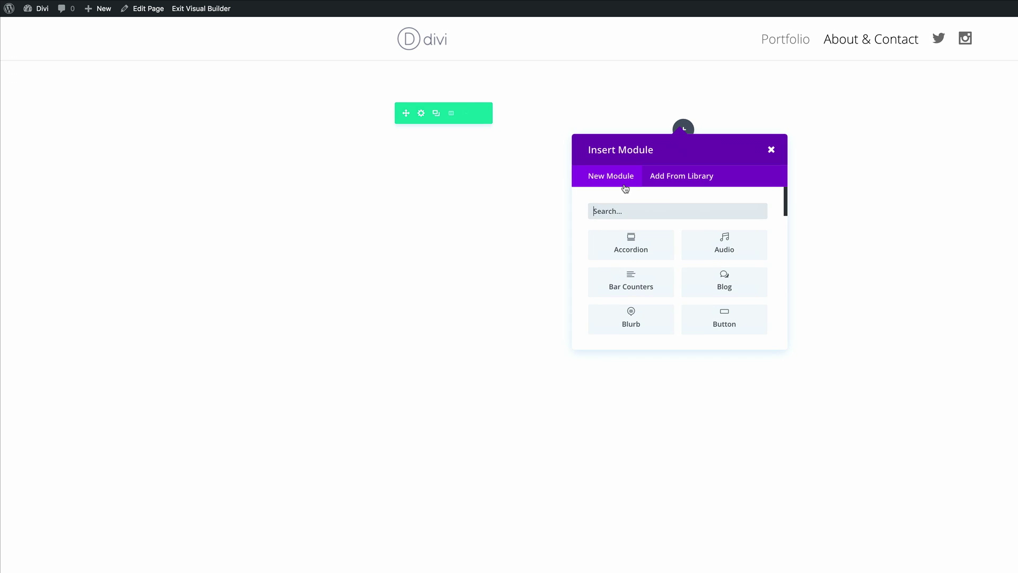
left_click(770, 151)
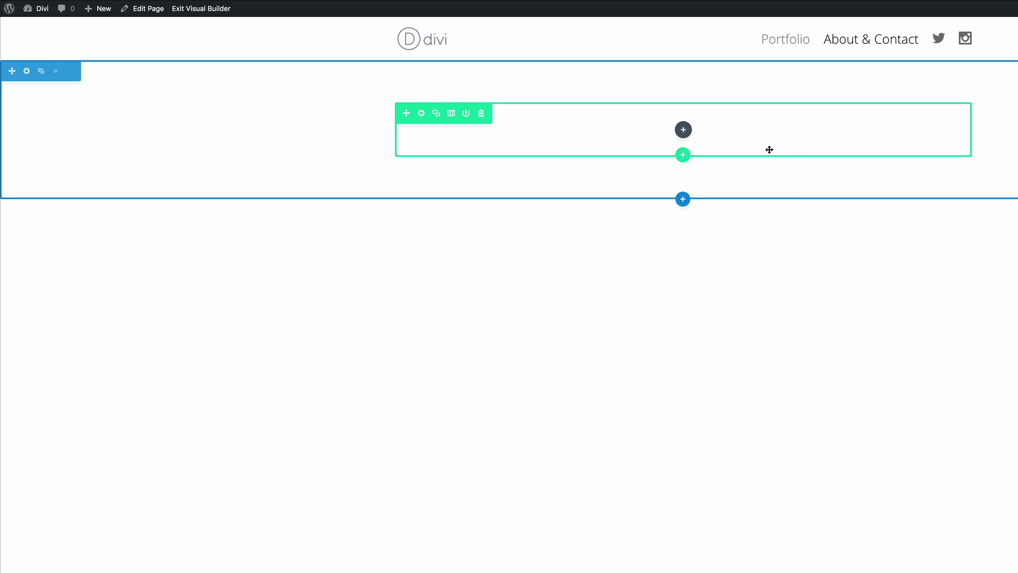
Step: Set the black-and-white portrait photo as the section's background image
left_click(26, 72)
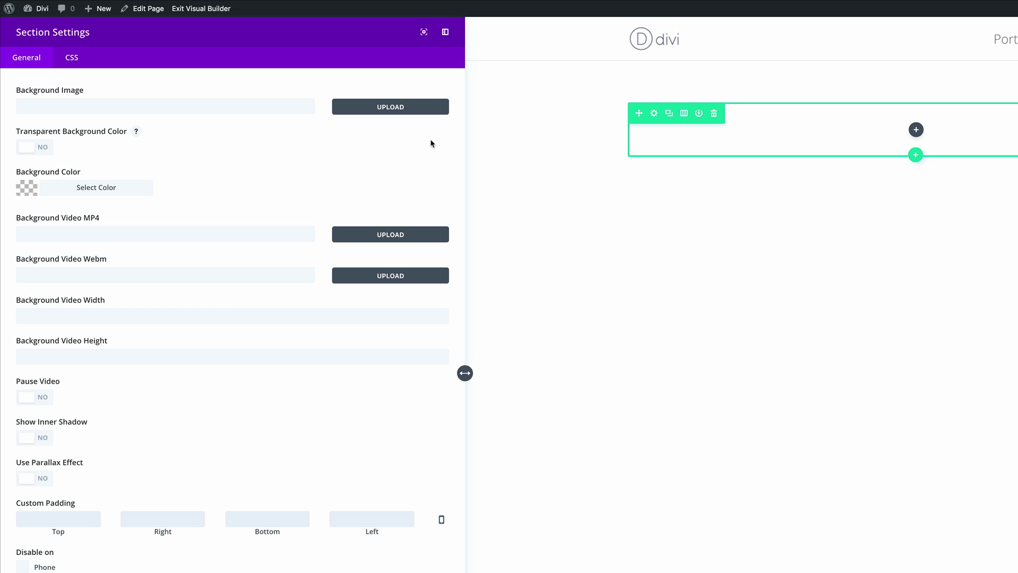
left_click(402, 108)
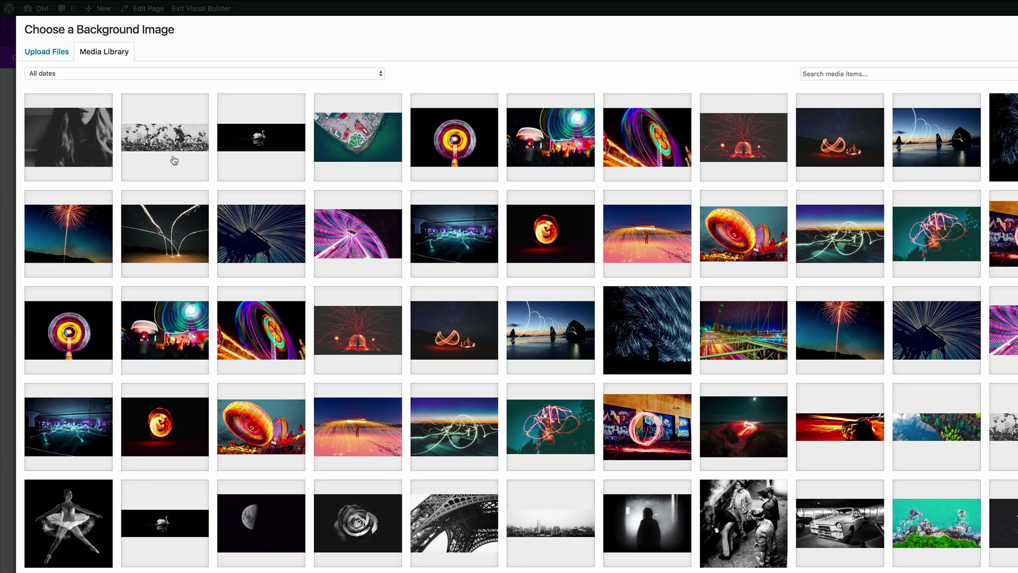
left_click(68, 129)
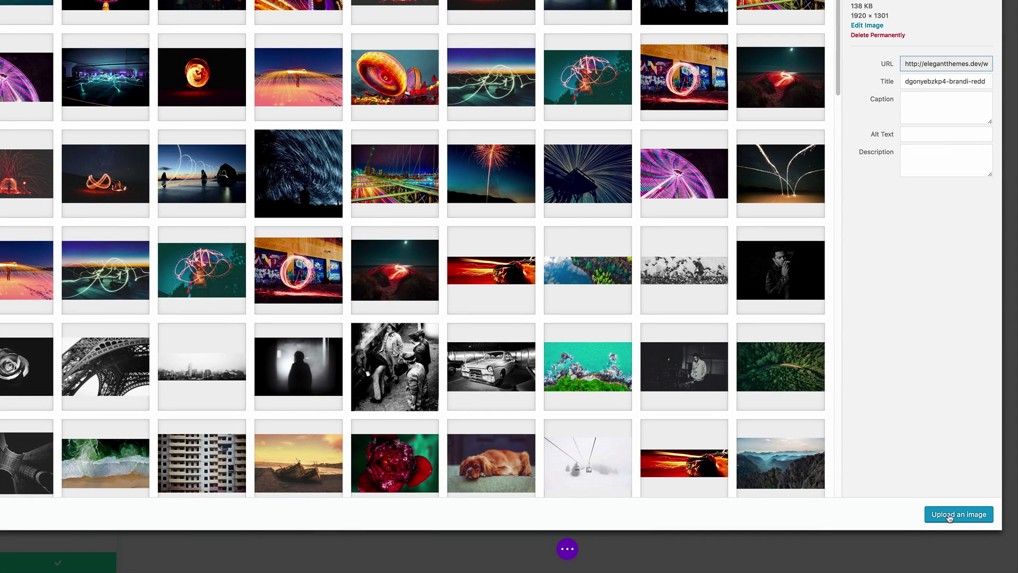
left_click(959, 515)
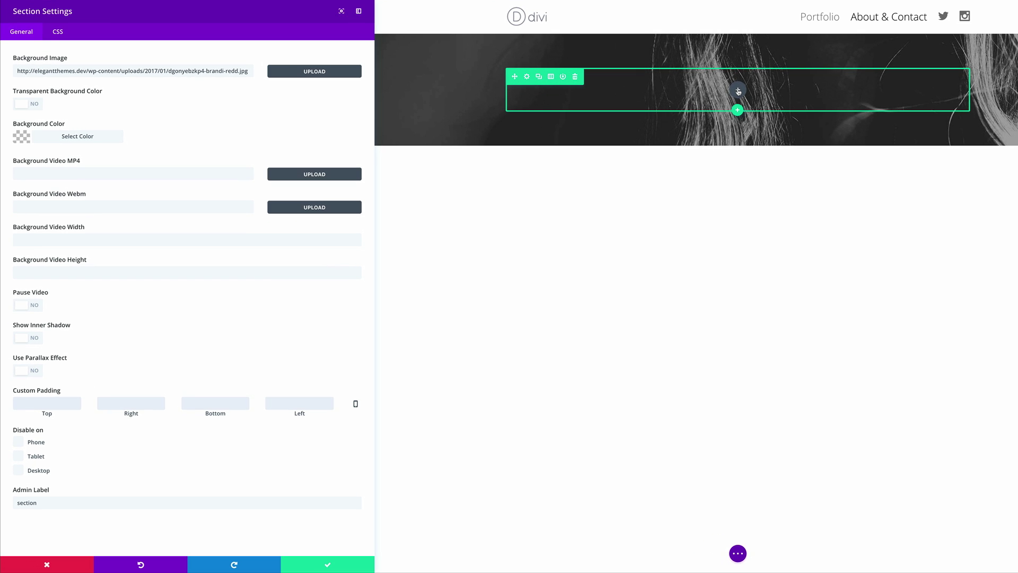
Step: Add a Text module with Light text colour containing the page owner's name
left_click(738, 92)
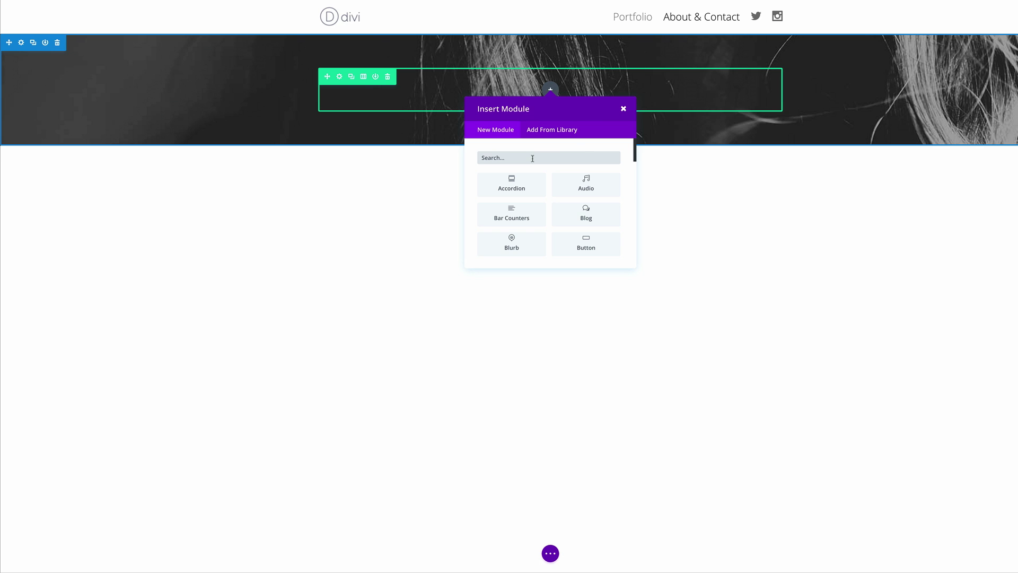
left_click(516, 186)
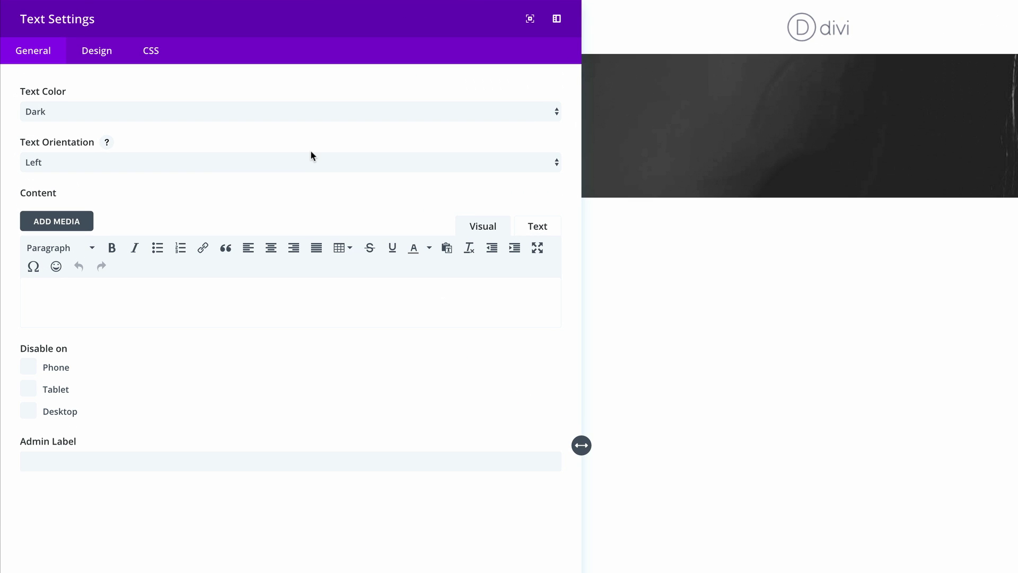
left_click(82, 111)
left_click(81, 119)
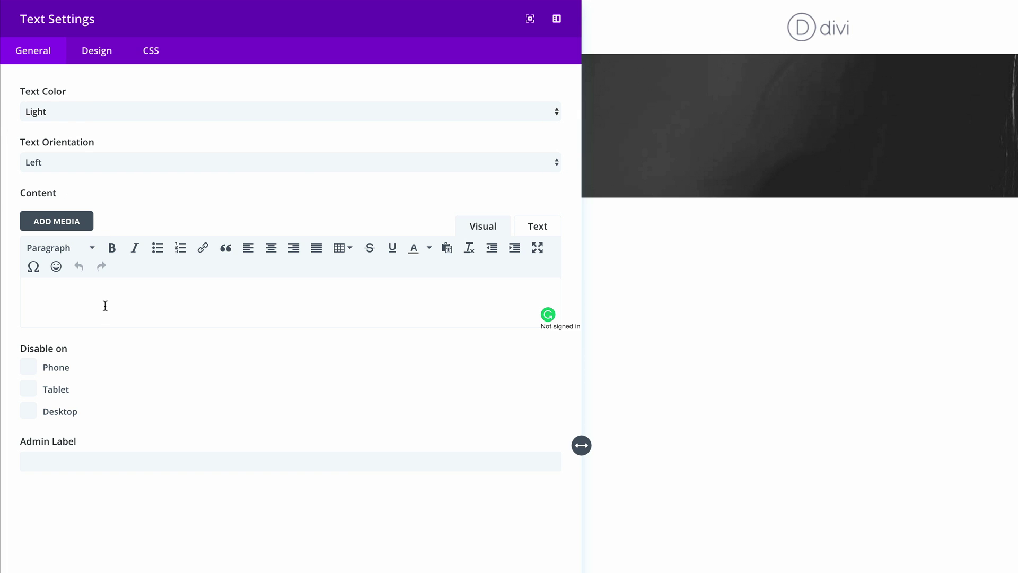
left_click(105, 289)
type("Kim Constigan")
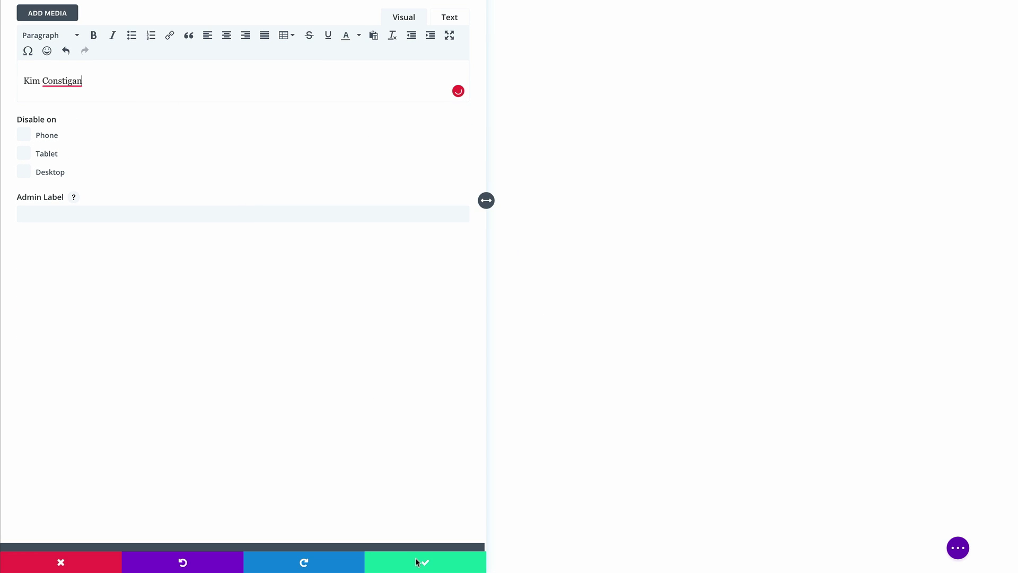
left_click(426, 564)
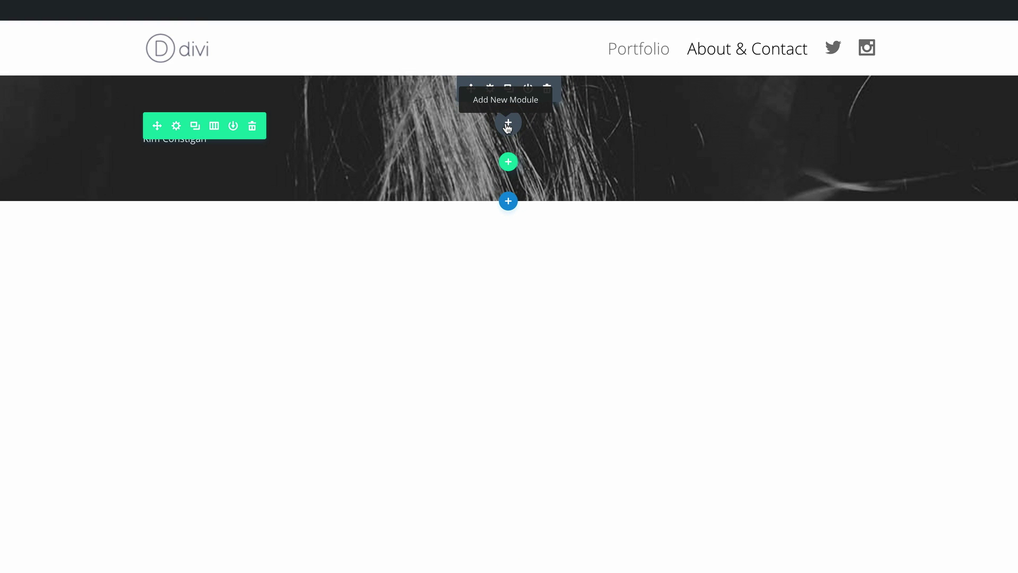
Step: Add a Divider module below the name with height 2 and visibility set to Show Divider
left_click(508, 125)
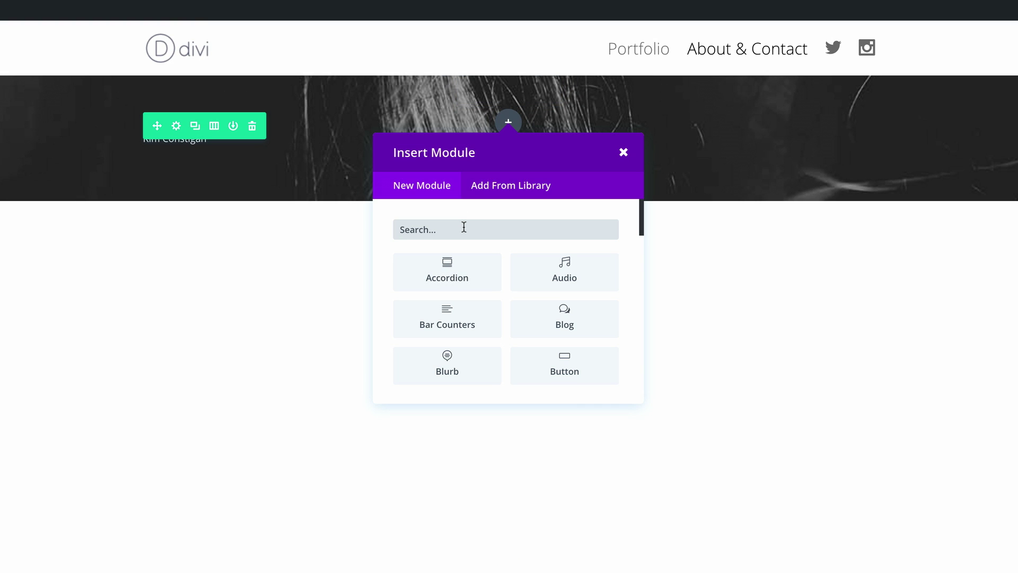
type("di")
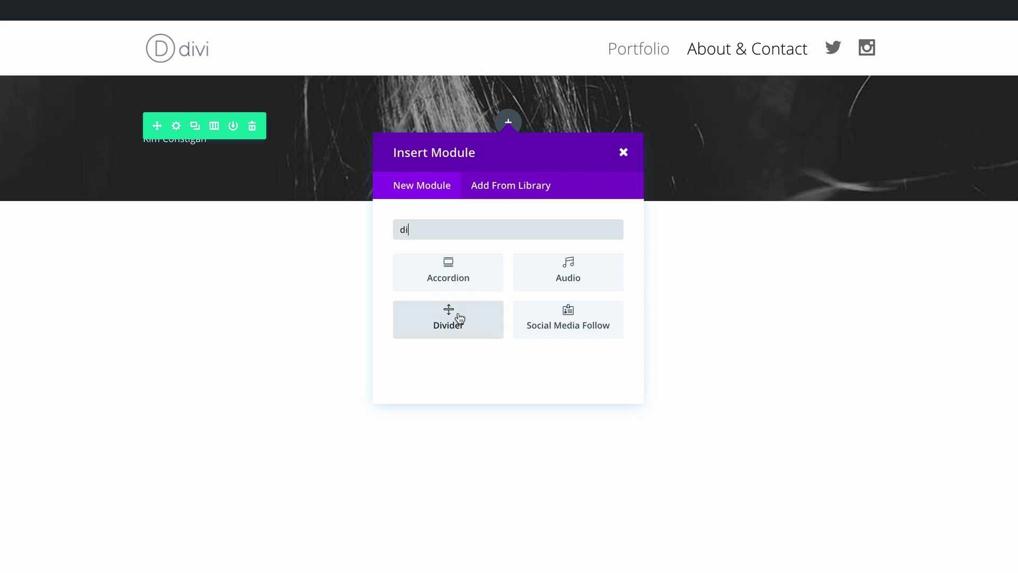
left_click(457, 321)
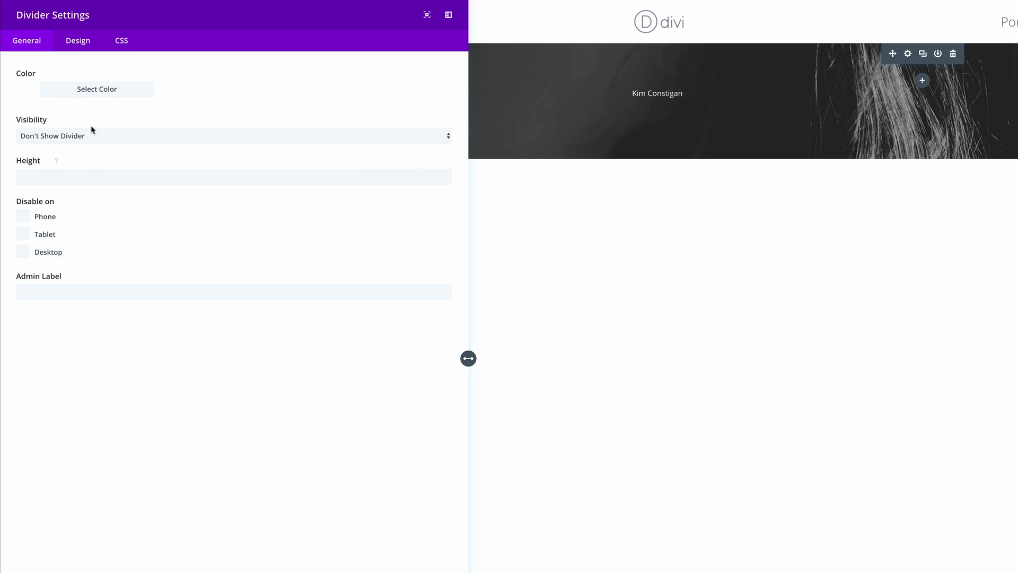
left_click(35, 94)
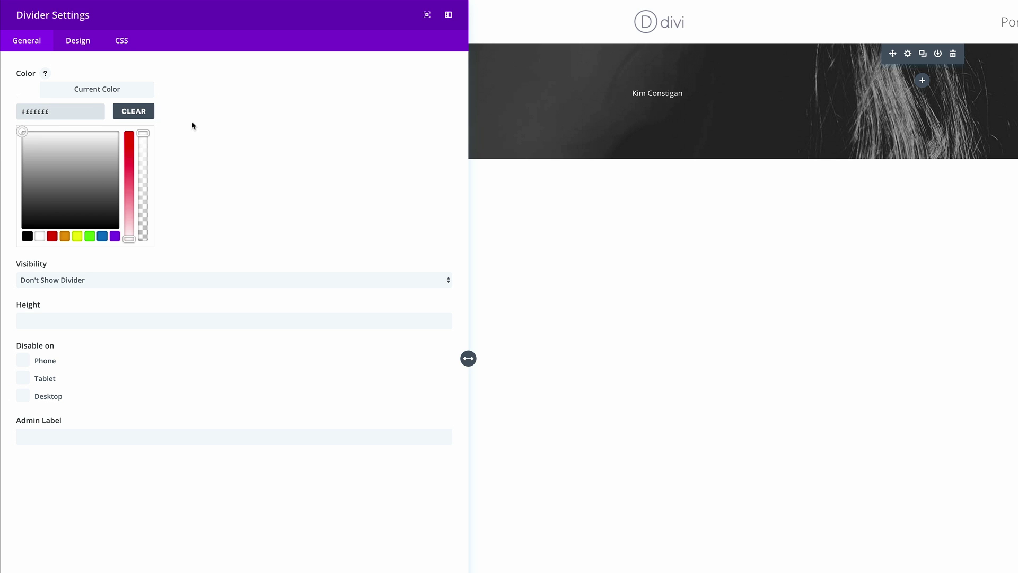
left_click(231, 116)
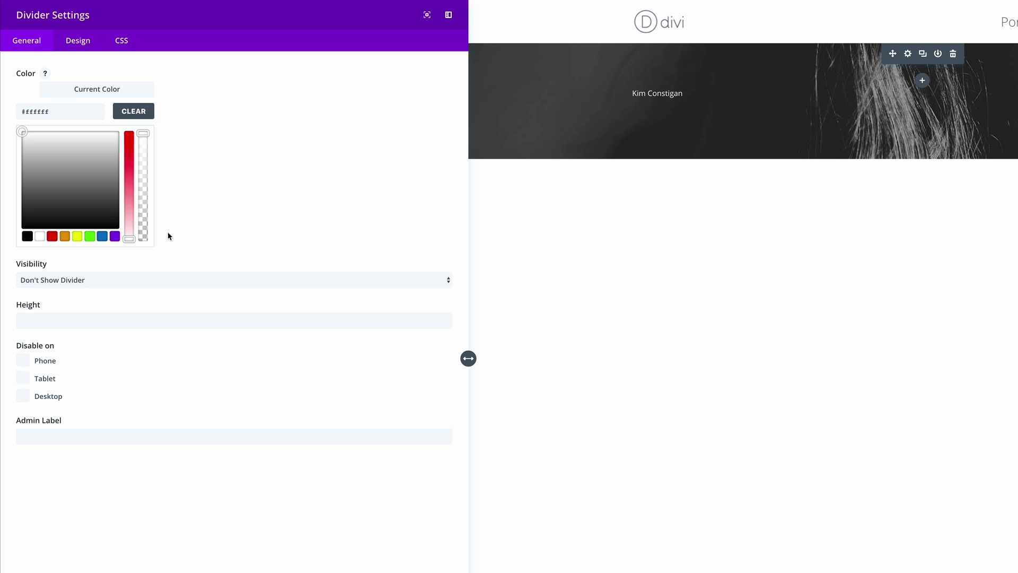
left_click(93, 321)
type("2")
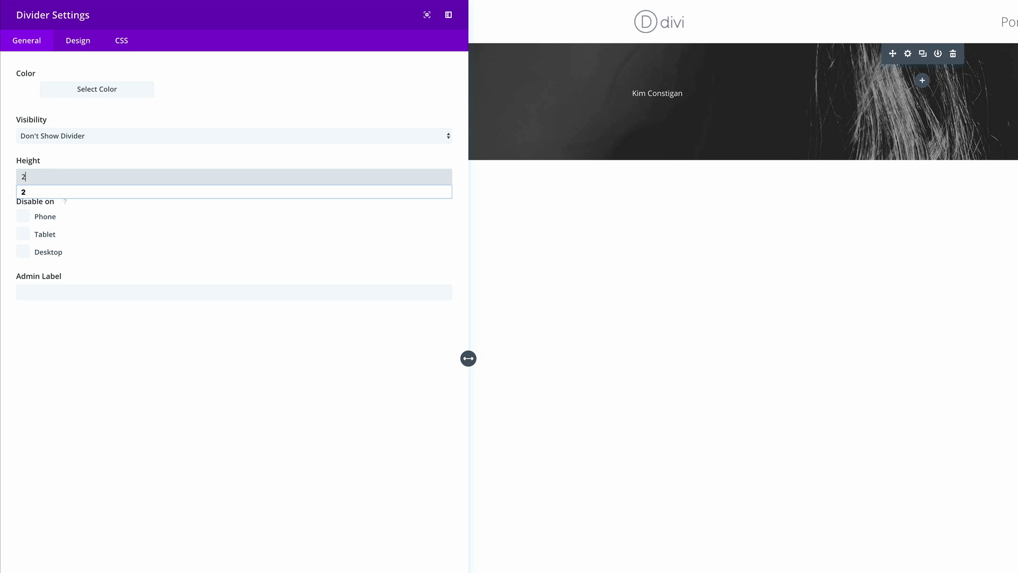
left_click(67, 141)
left_click(63, 145)
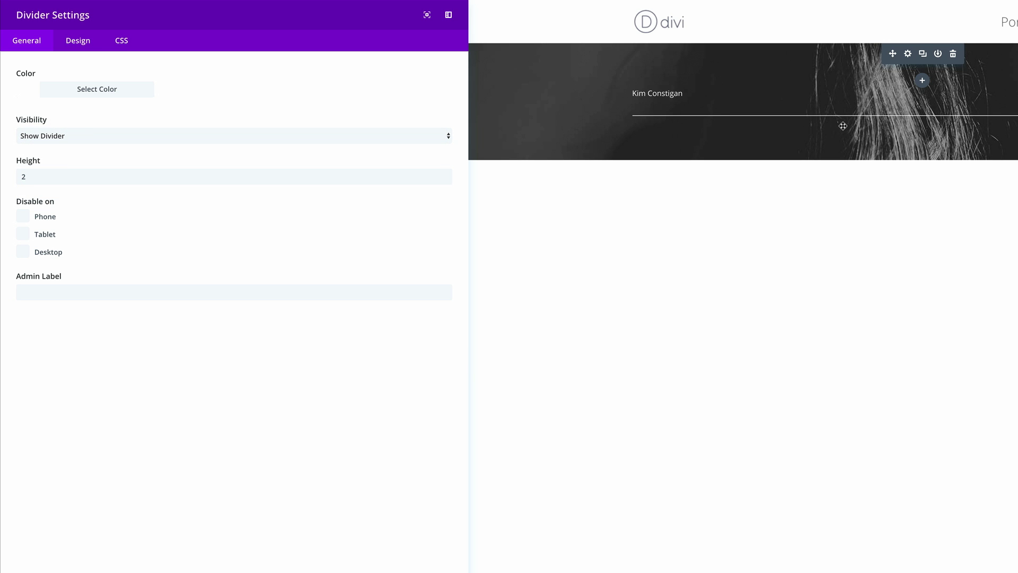
scroll(339, 492, "down", 3)
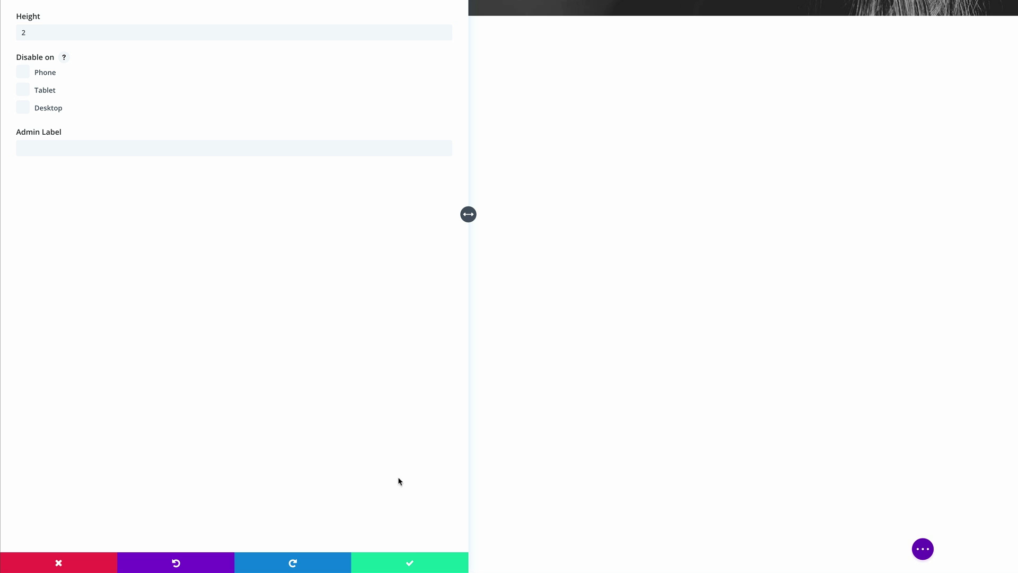
mouse_move(421, 570)
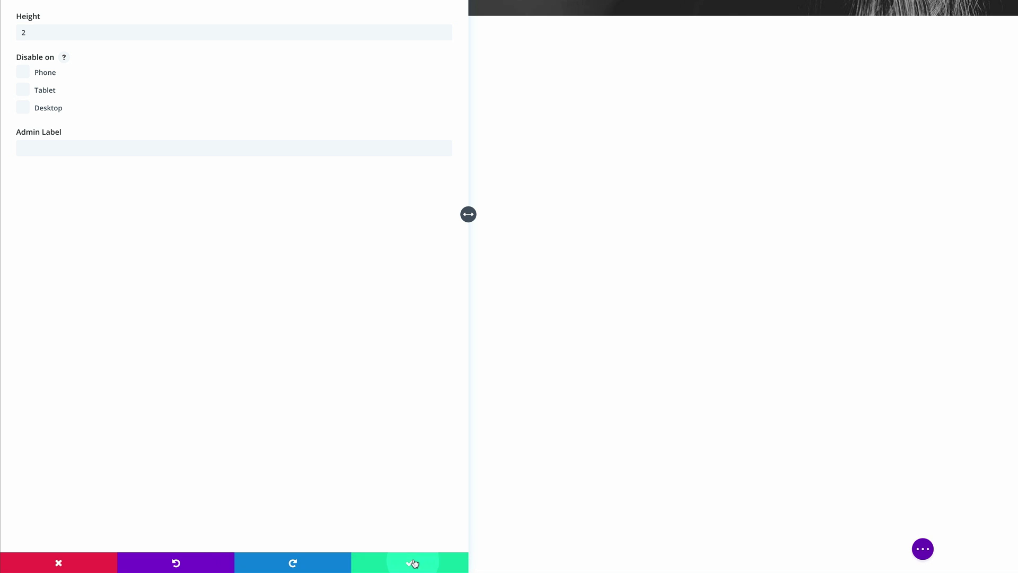
left_click(413, 561)
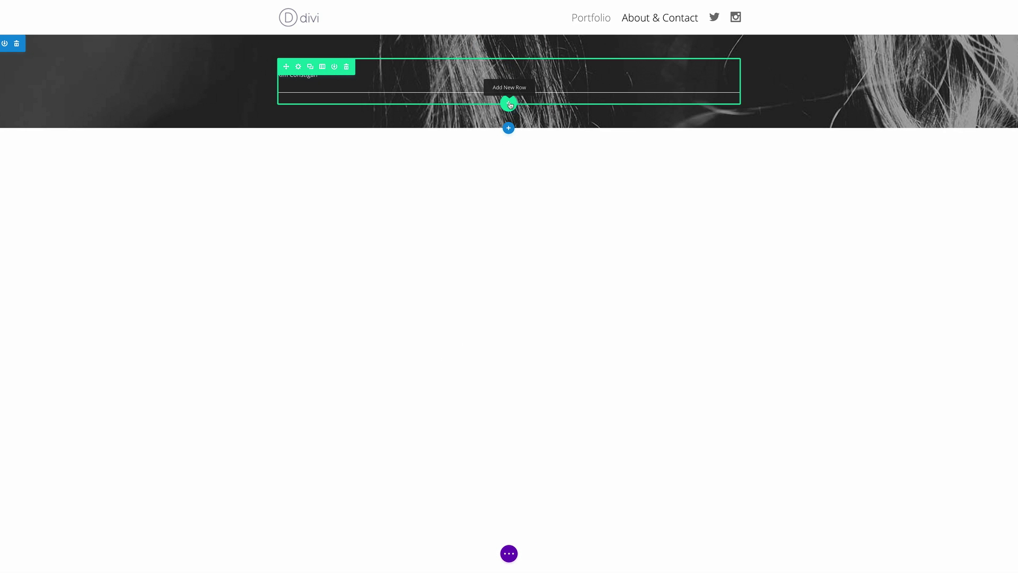
Step: Add a two-column row whose left column holds a Light Text module of pasted Lorem ipsum
left_click(509, 104)
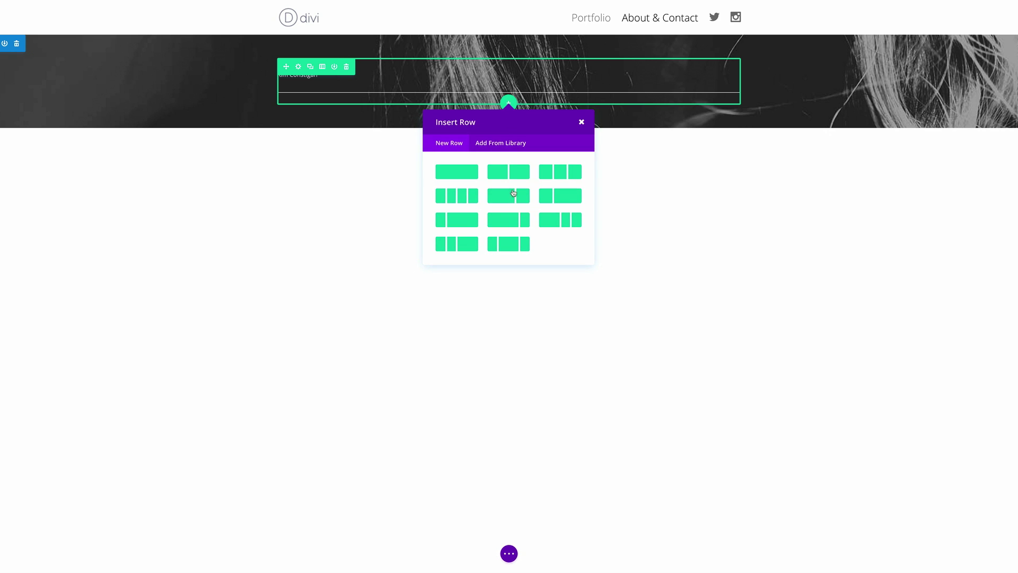
left_click(518, 176)
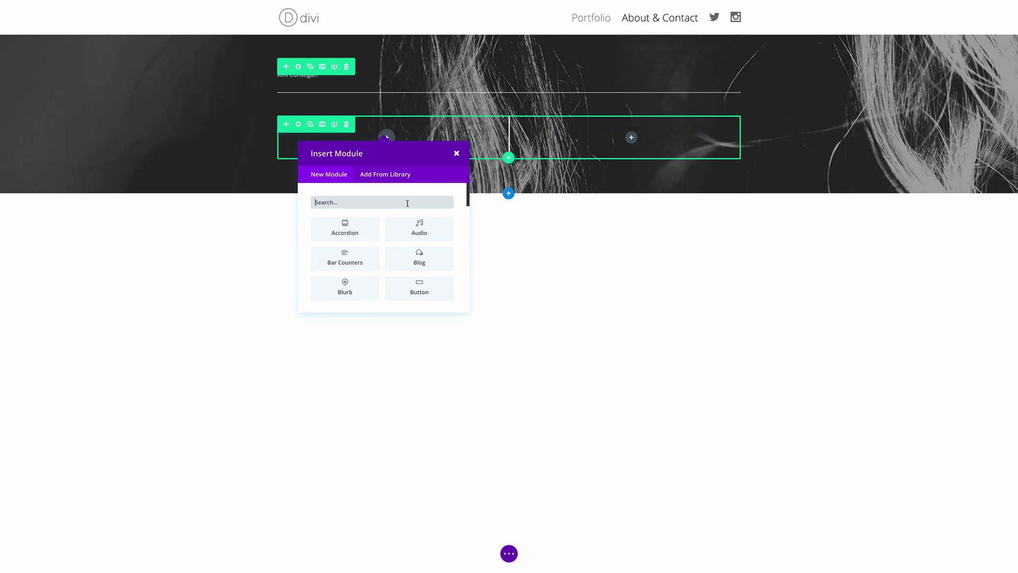
type("text")
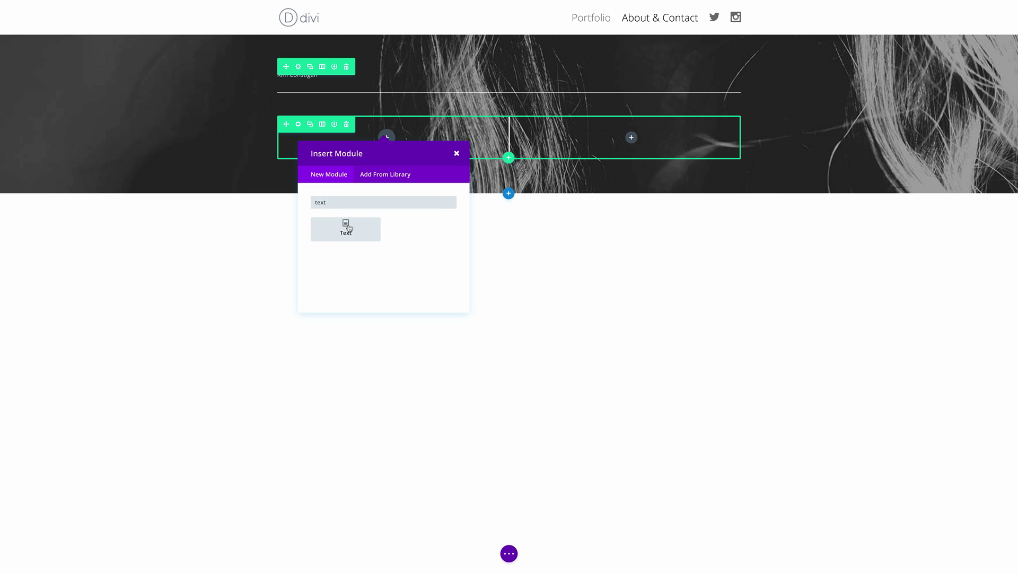
left_click(346, 227)
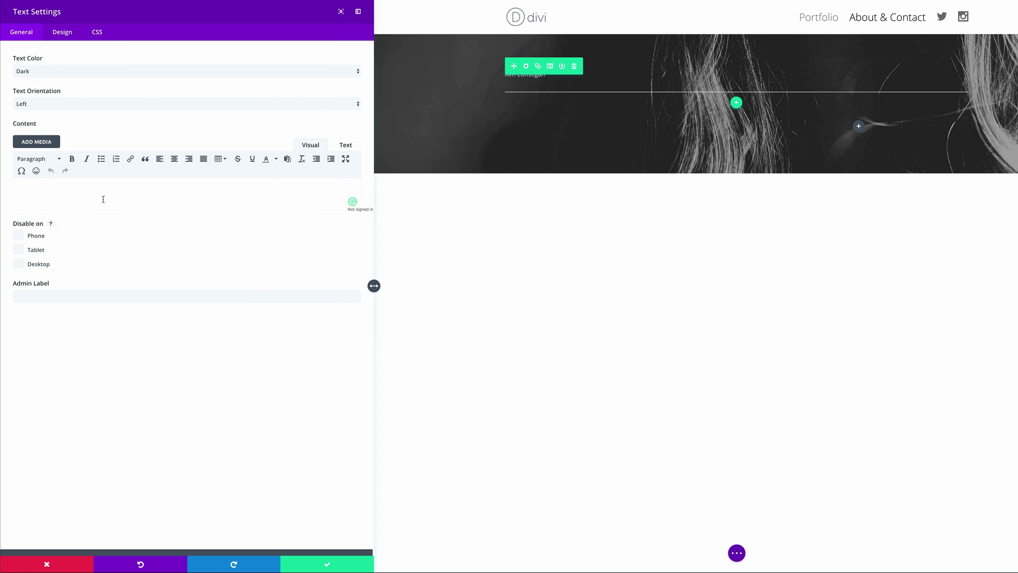
left_click(47, 71)
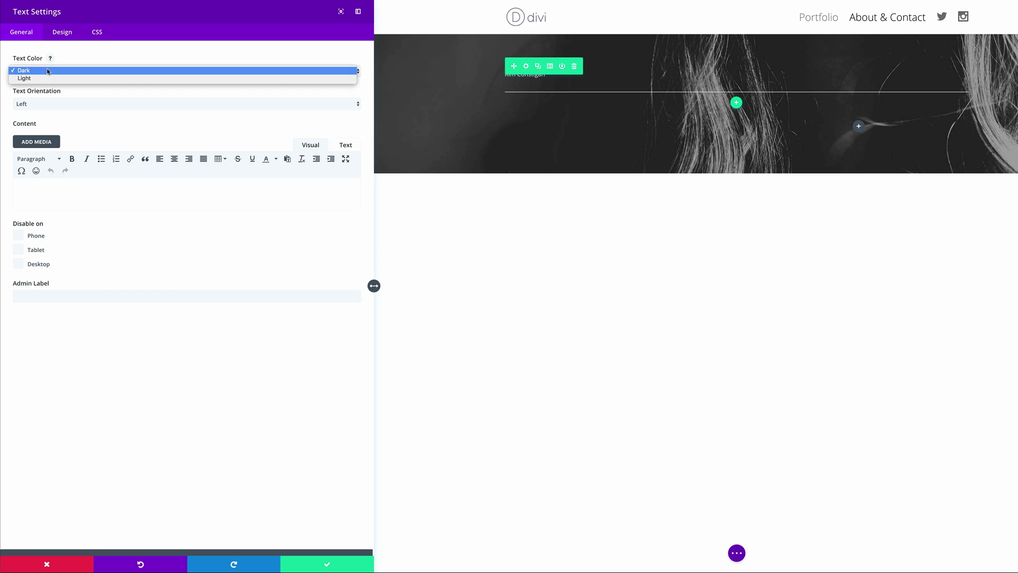
left_click(47, 80)
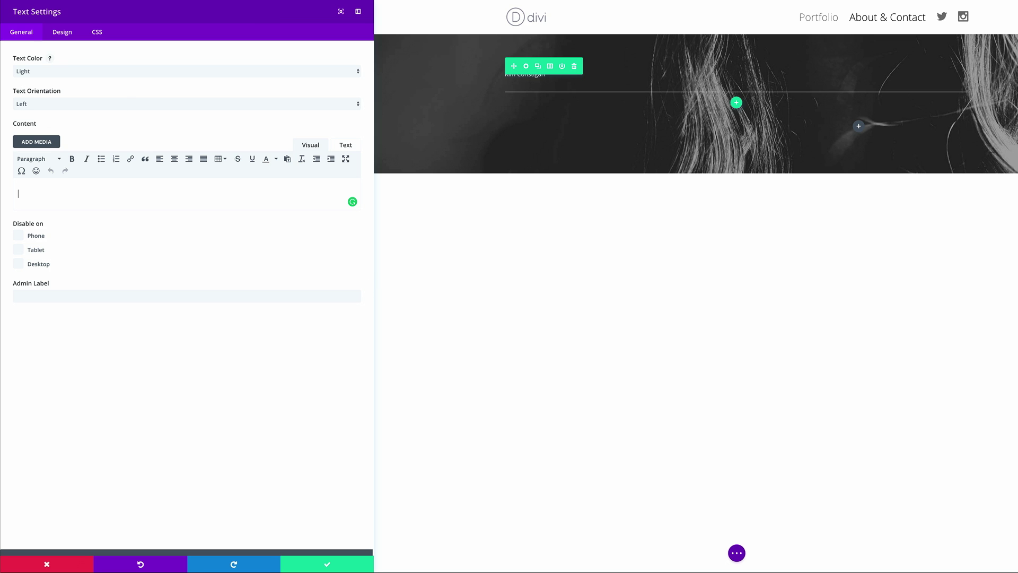
type("Lorem ipsum dolor sit amet, consectetuer adipiscing elit. Donec odio. Quisque volutpat mattis eros. Nullam malesuada erat ut turpis. Suspendisse urna nibh, viverra non, semper suscipit, posuere a, pede. Donec nec justo eget felis facilisis fermentum. Aliquam porttitor mauris sit amet orci. Aenean dignissim pellentesque felis. Morbi in sem quis dui placerat ornare. Pellentesque odio nisi, euismod in, pharetra a, ultricies in, diam. Sed arcu. Cras consequat.")
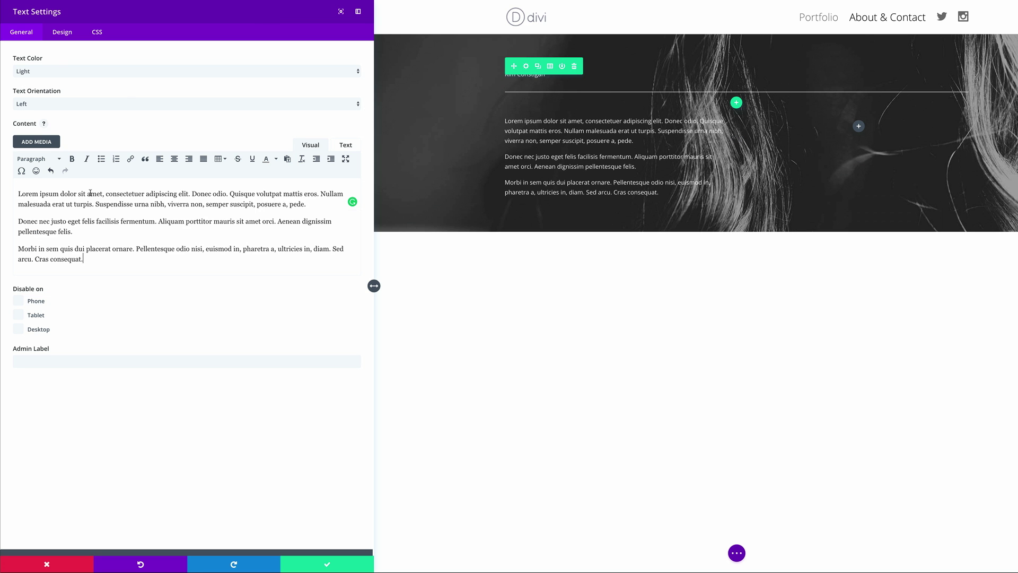
left_click(328, 566)
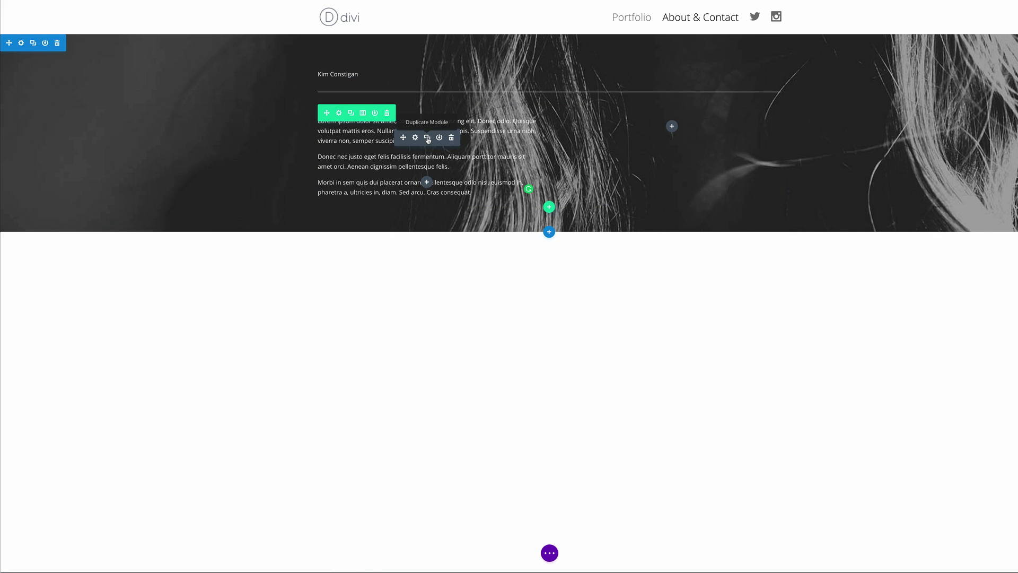
Step: Duplicate the text into the right column with new paragraphs, then add a one-column row below
left_click(427, 138)
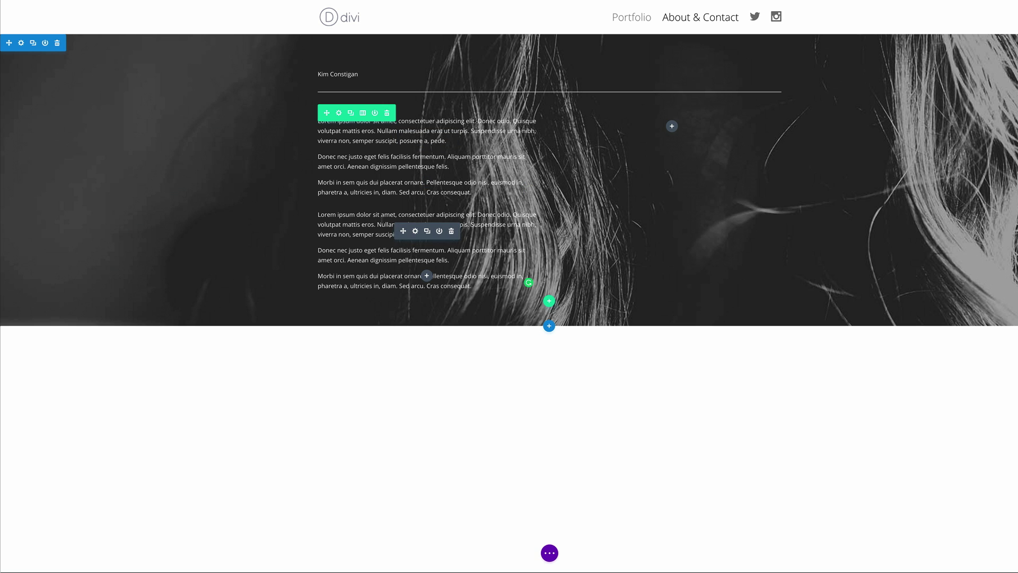
left_click_drag(402, 231, 672, 126)
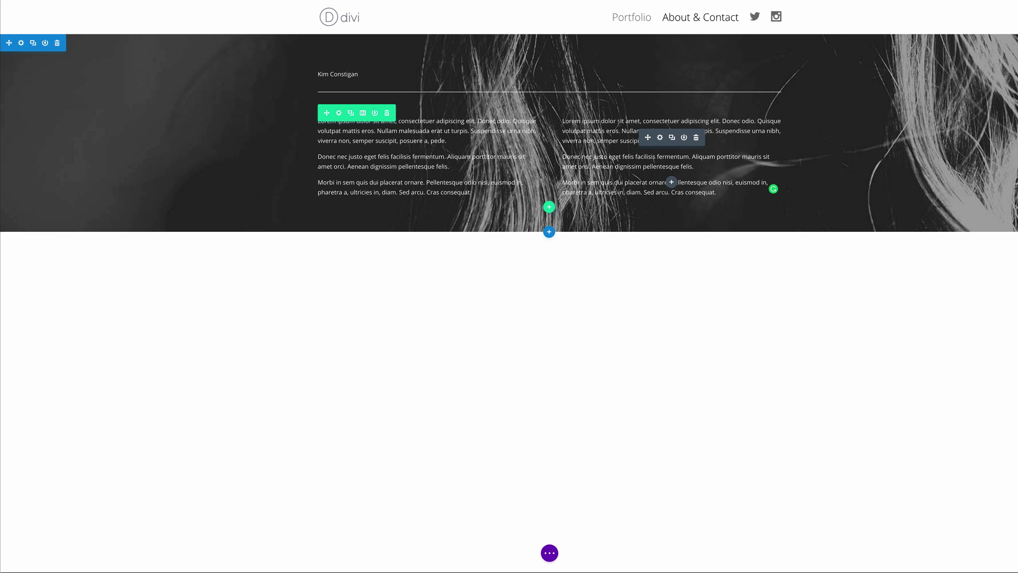
left_click(660, 138)
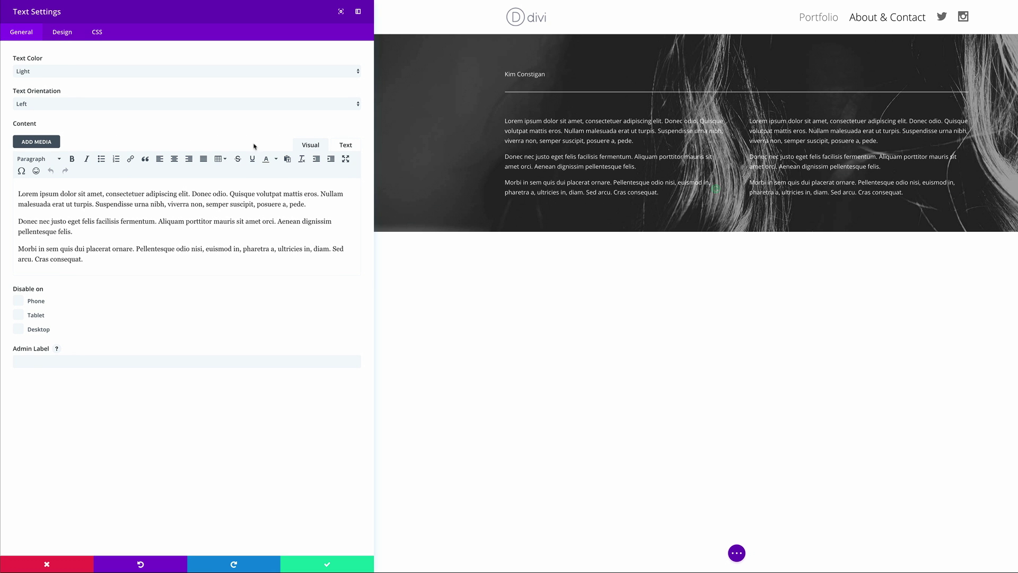
left_click_drag(18, 194, 97, 273)
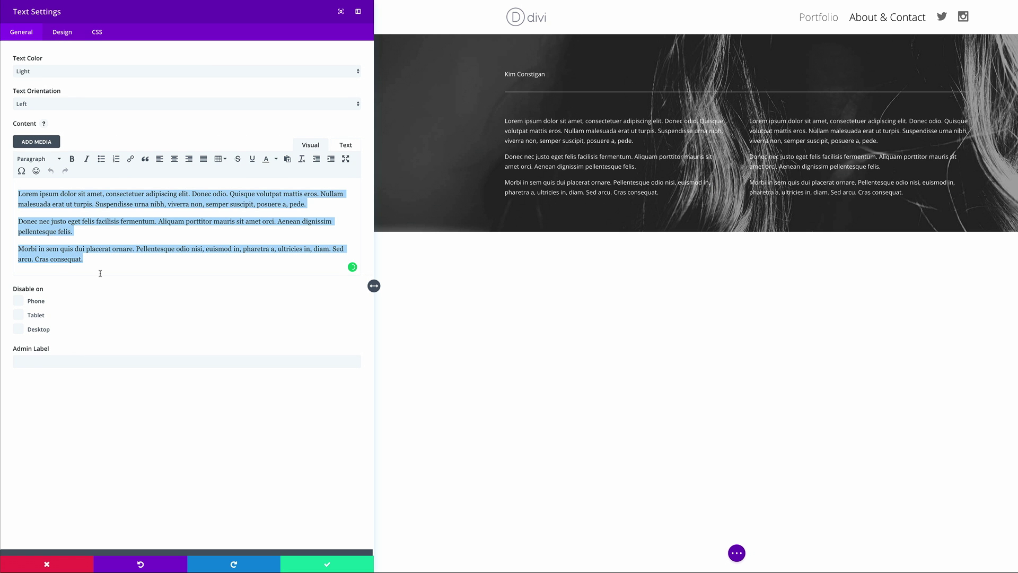
type("Praesent dapibus, neque id cursus faucibus, tortor neque egestas augue, eu vulputate magna eros eu erat. Aliquam erat volutpat. Nam dui mi, tincidunt quis, accumsan porttitor, facilisis luctus, metus. Phasellus ultrices nulla quis nibh. Quisque a lectus. Donec consectetuer ligula vulputate sem tristique cursus. Nam nulla quam, gravida non, commodo a, sodales sit amet, nisi.")
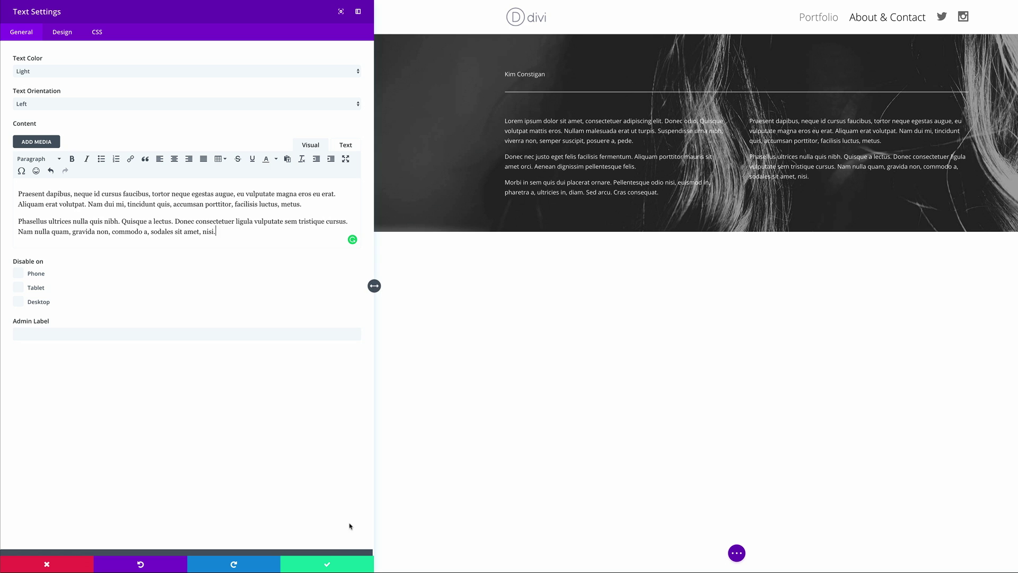
left_click(327, 565)
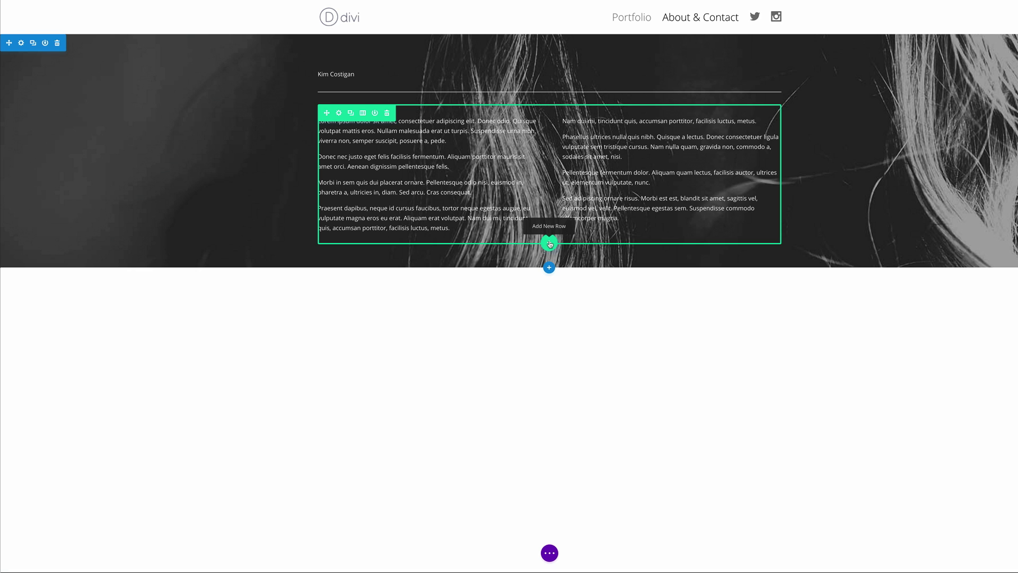
left_click(550, 244)
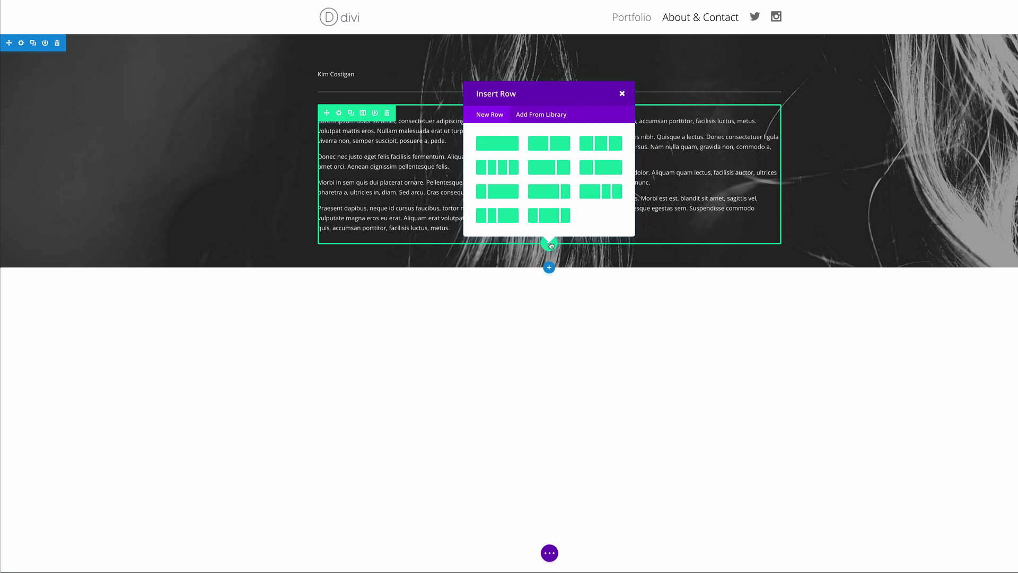
left_click(505, 145)
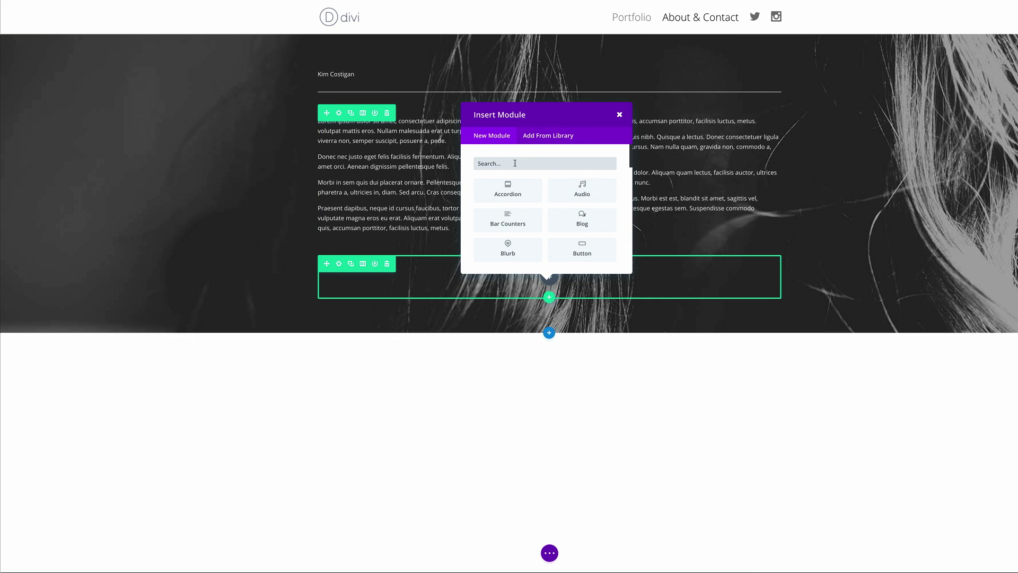
Step: Insert a Contact Form module into the new row and save its default settings
type("cont")
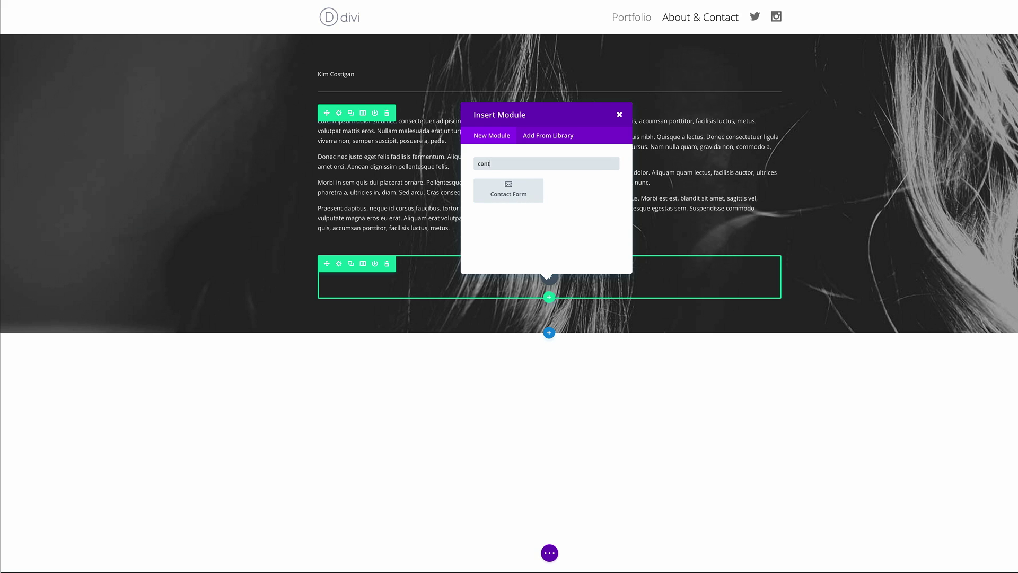
left_click(508, 190)
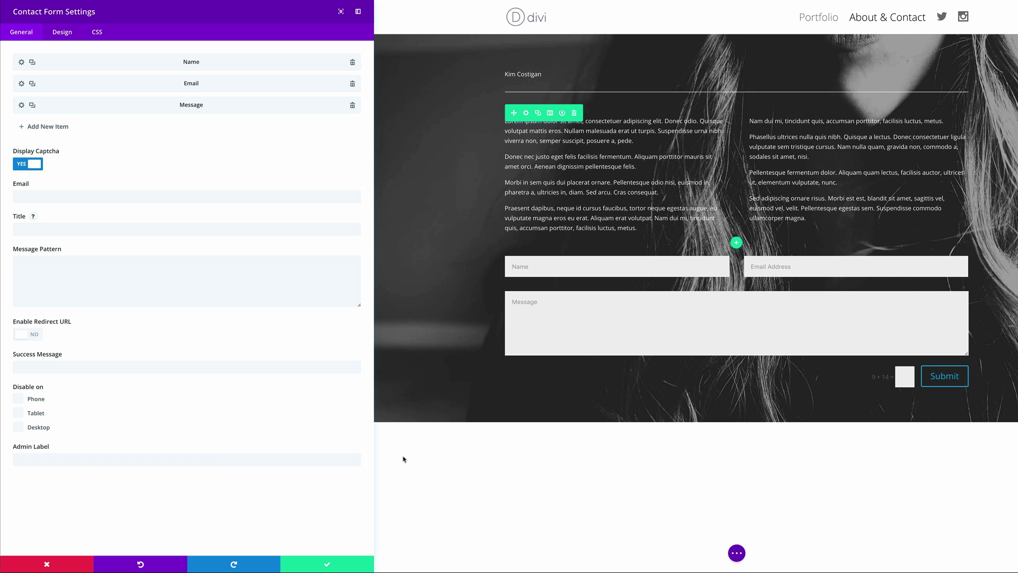
left_click(328, 567)
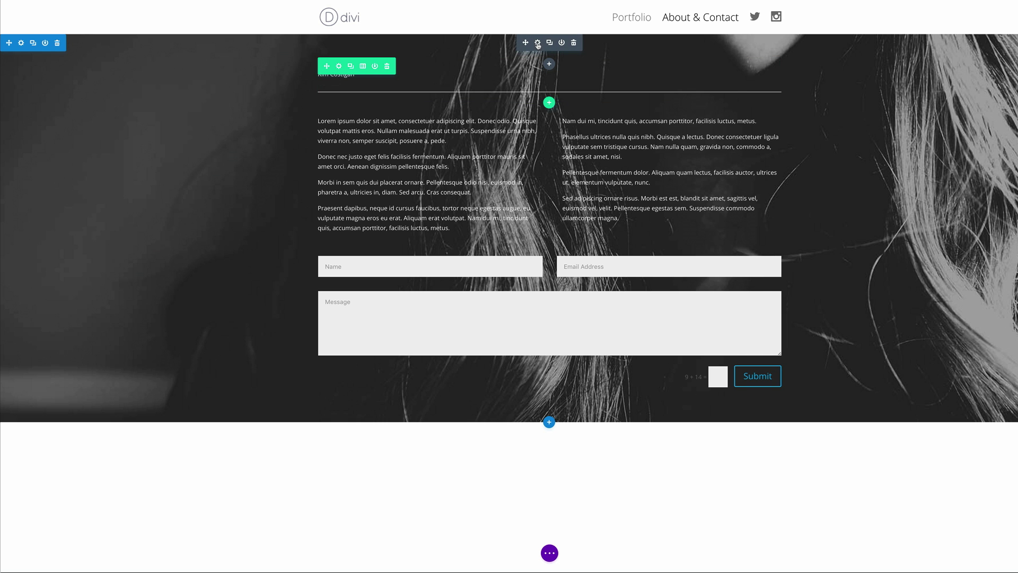
Step: Style the name heading as uppercase Roboto Light at 34px
left_click(538, 42)
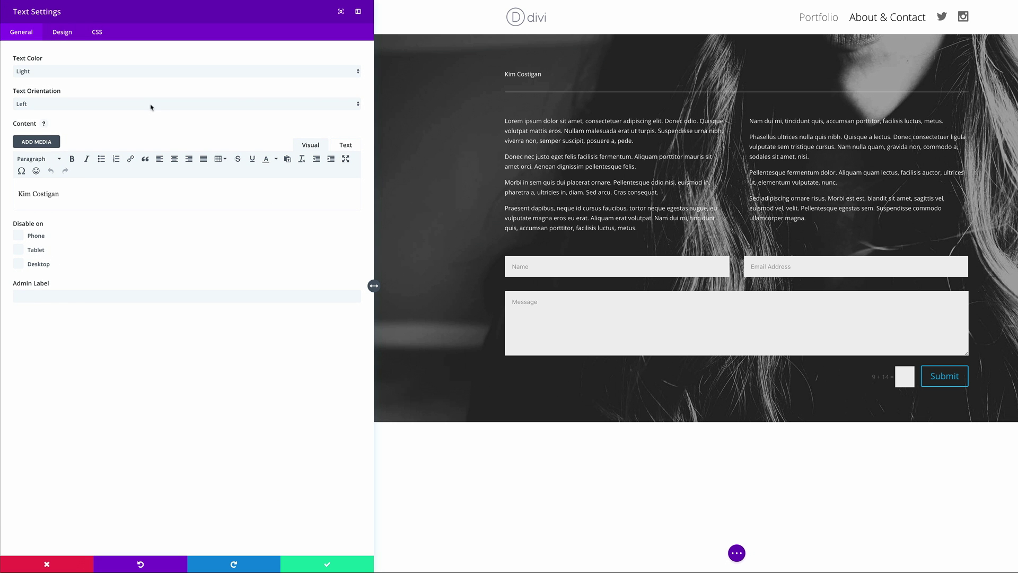
left_click(68, 34)
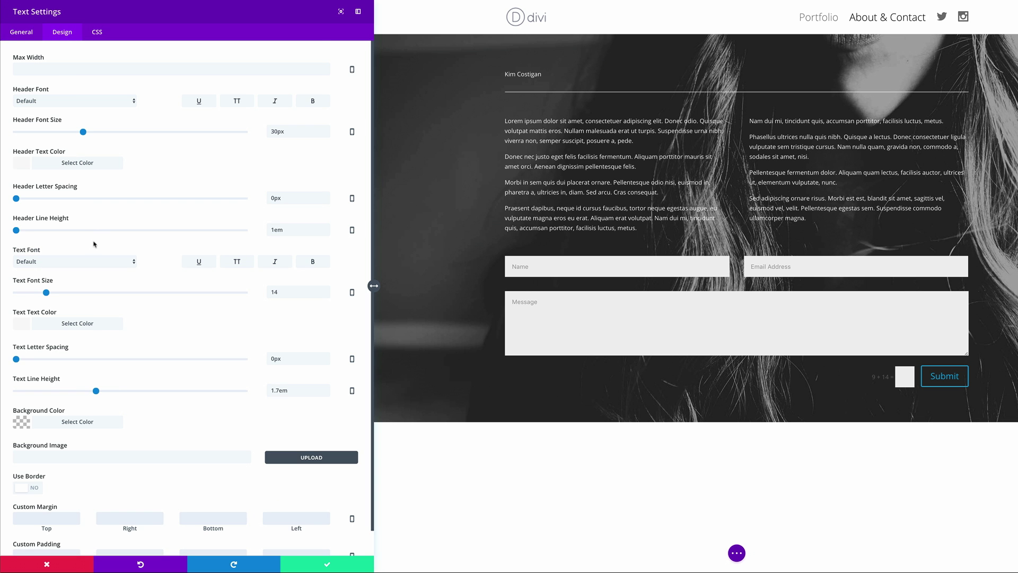
left_click(88, 262)
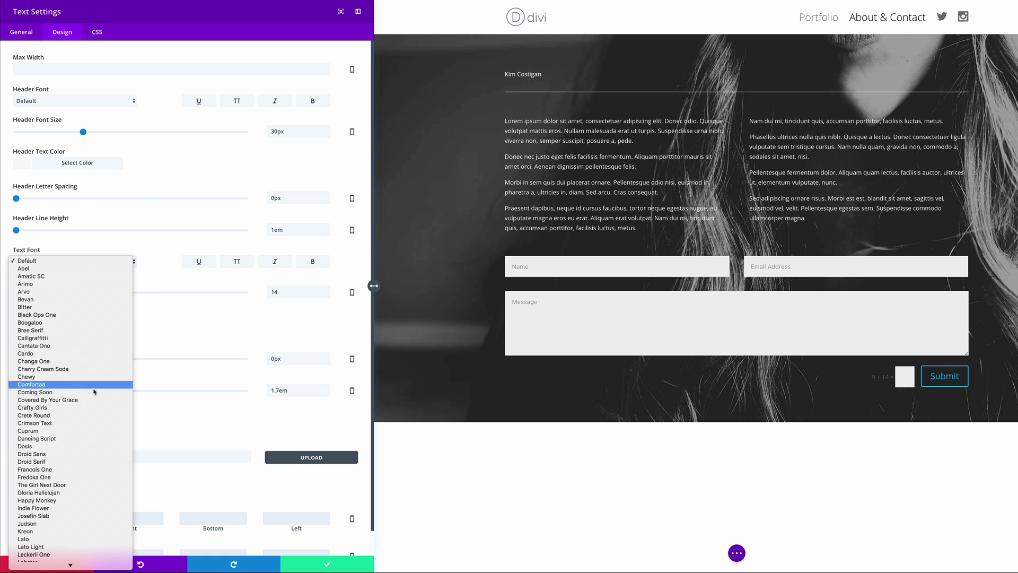
scroll(96, 461, "down", 10)
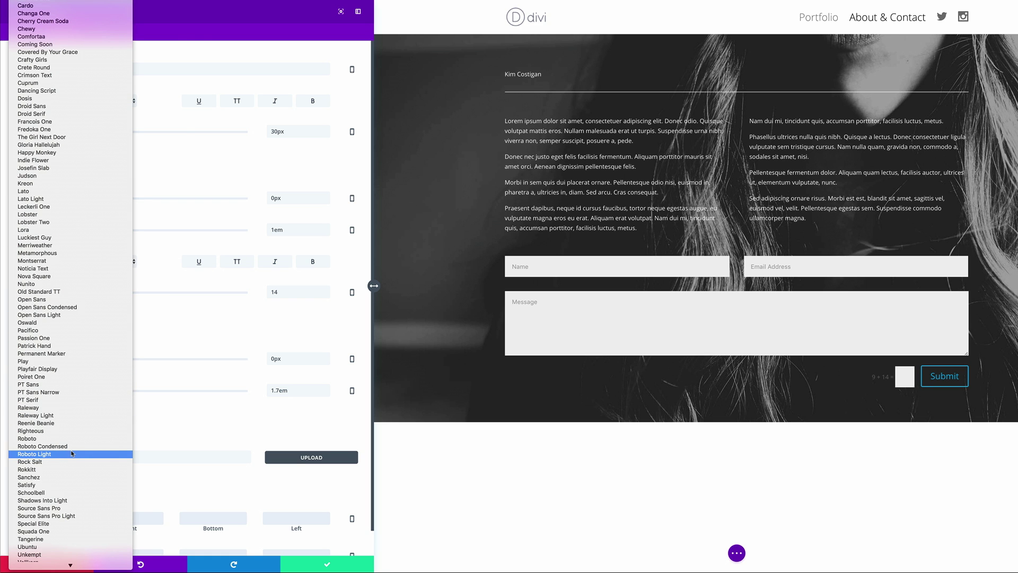
left_click(73, 454)
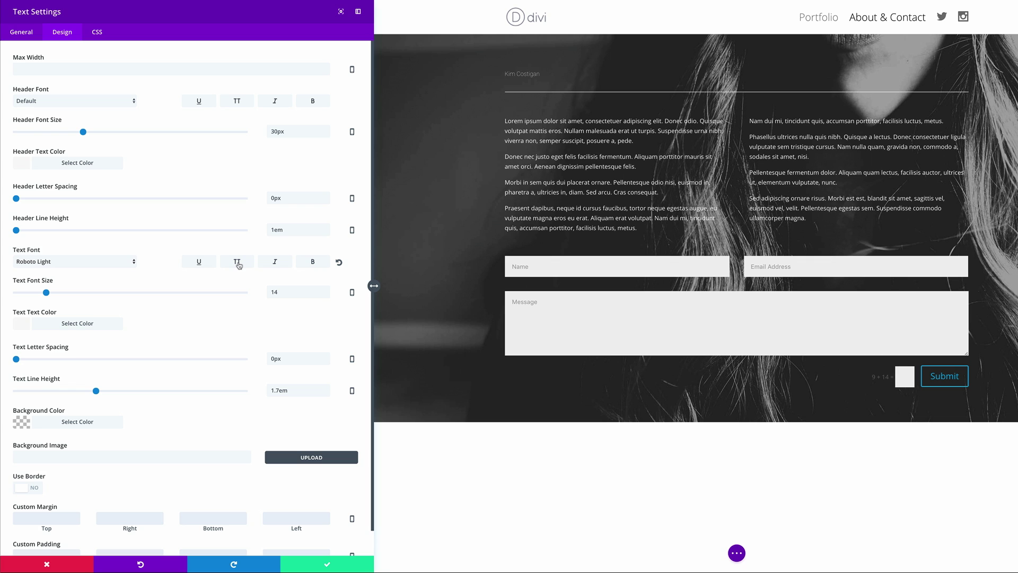
left_click(237, 262)
left_click_drag(283, 293, 236, 287)
type("34px")
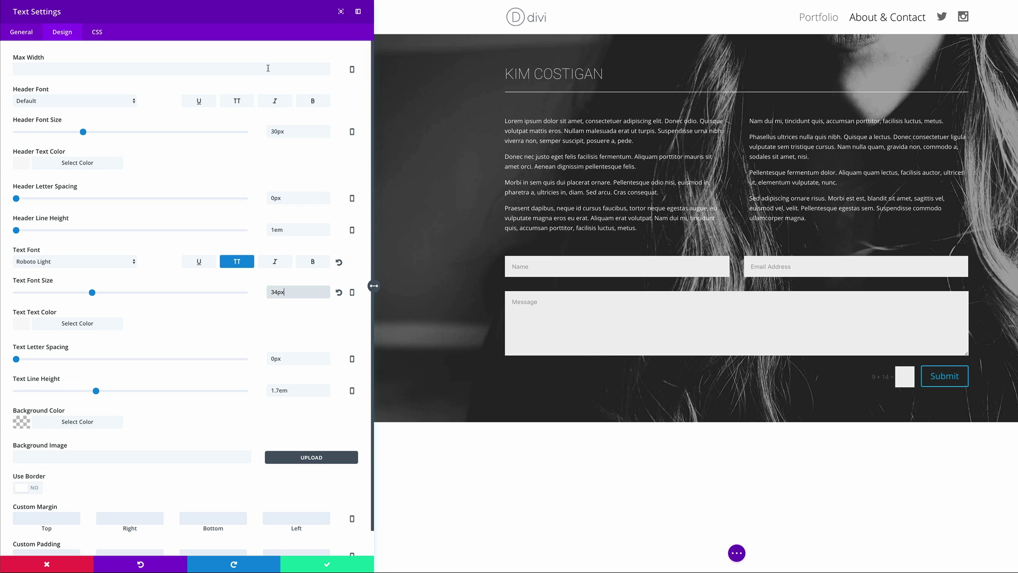
Step: Add font-weight: 400; as the heading's Main Element custom CSS
left_click(97, 32)
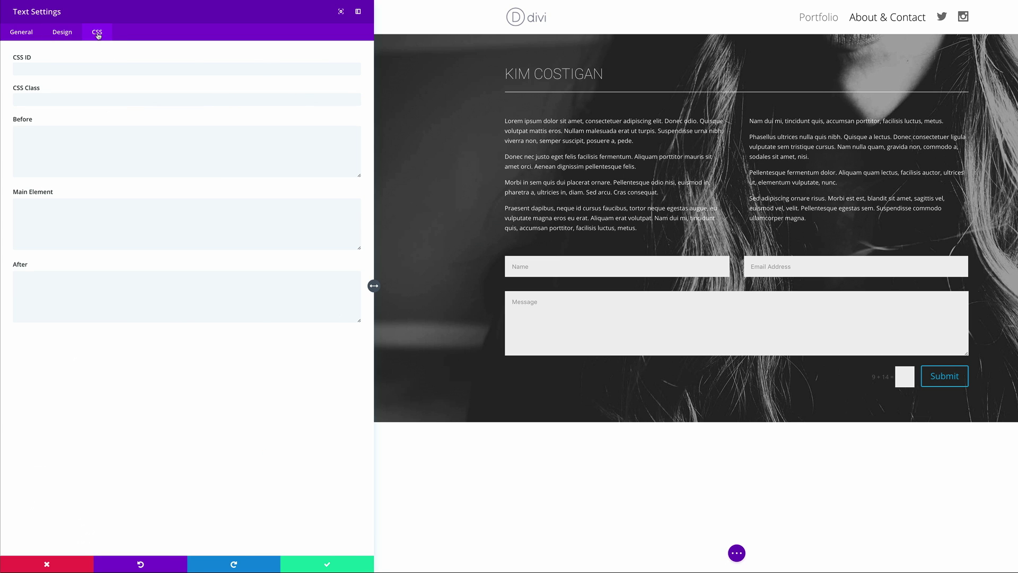
left_click(214, 220)
type("font-weight: 400;")
Step: Save the heading, then give the two-column text row 20px top and 0px right, bottom, left padding
left_click(329, 564)
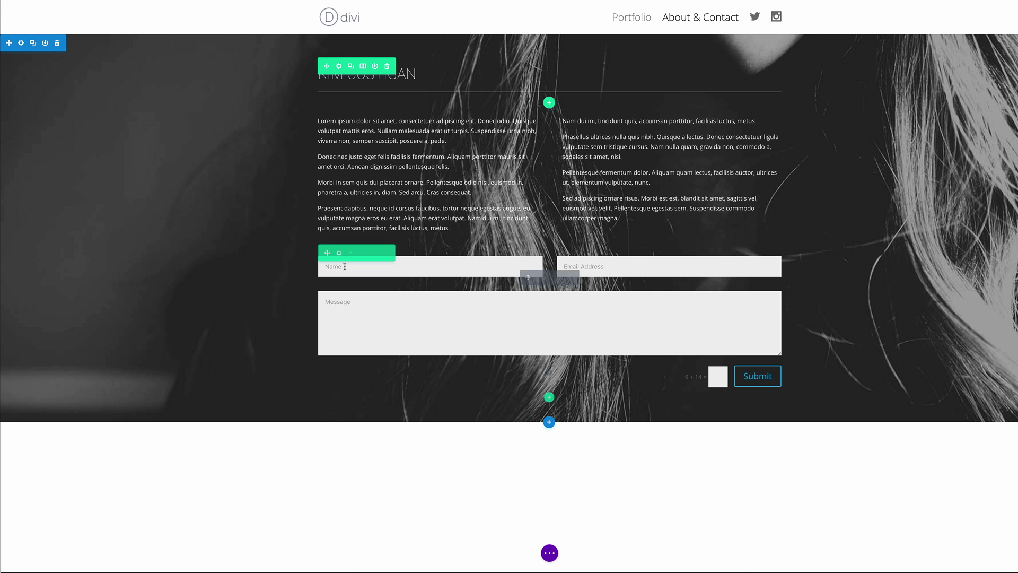
mouse_move(341, 115)
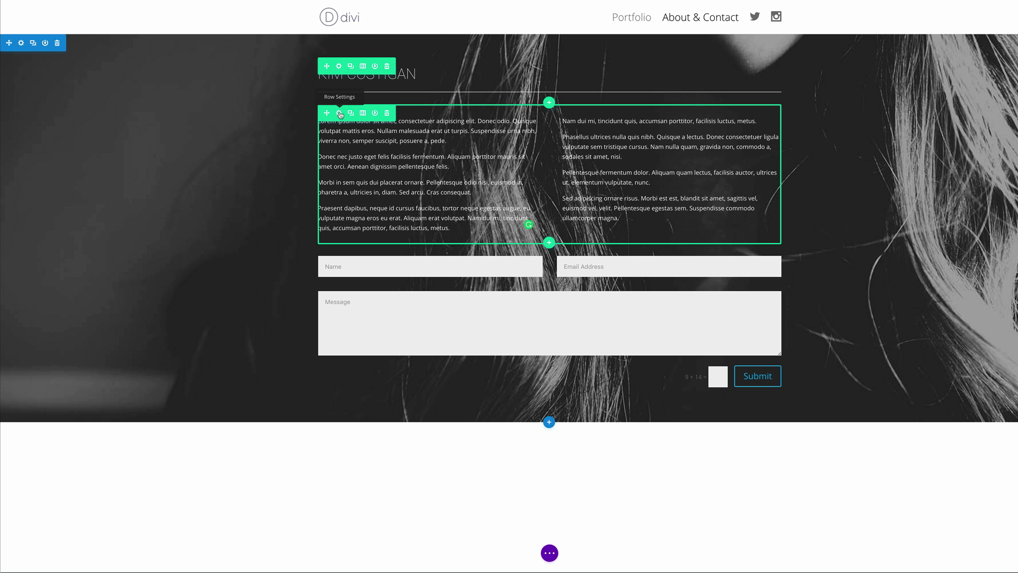
left_click(339, 113)
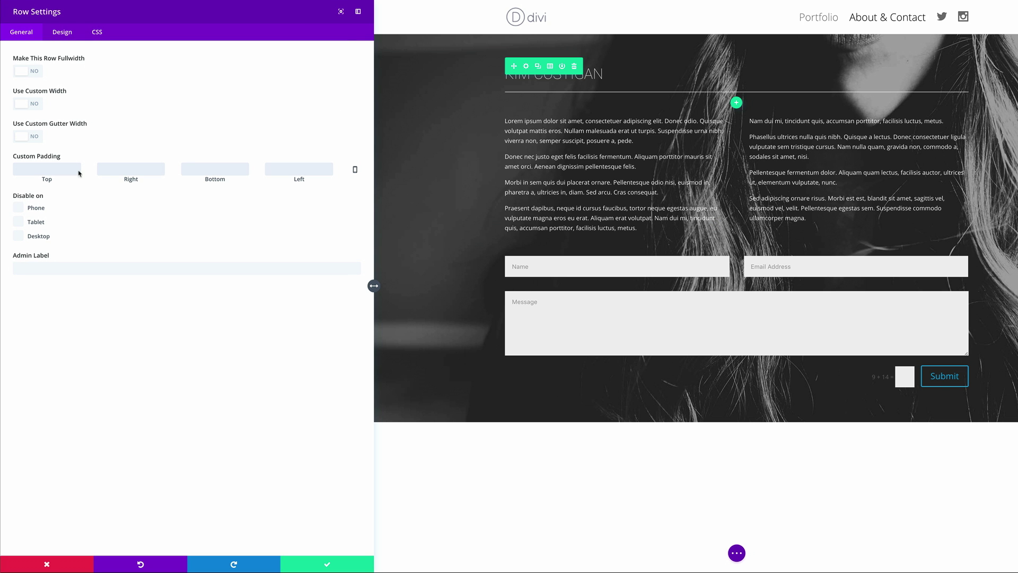
left_click(69, 168)
type("2")
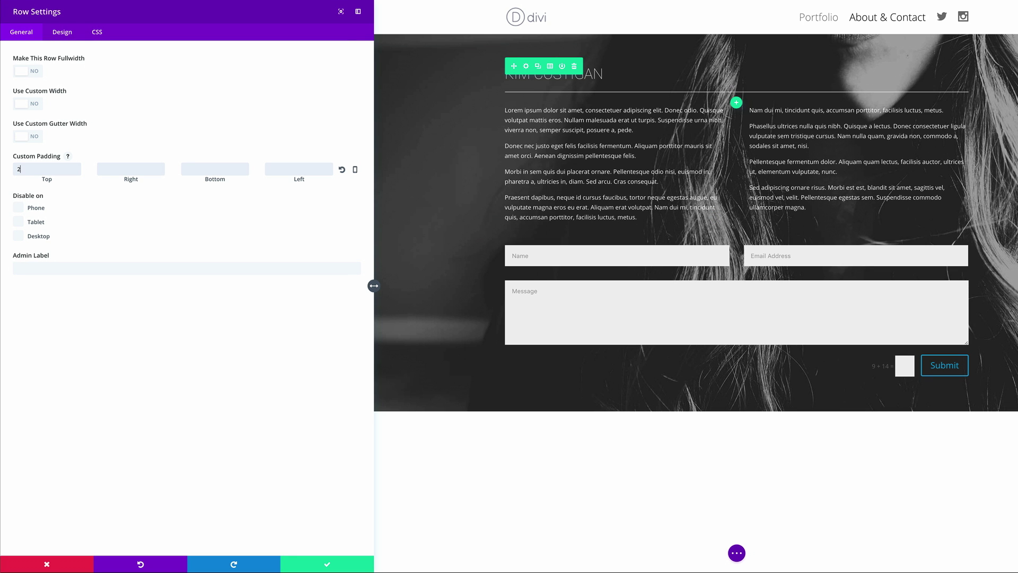
type("0")
left_click(146, 172)
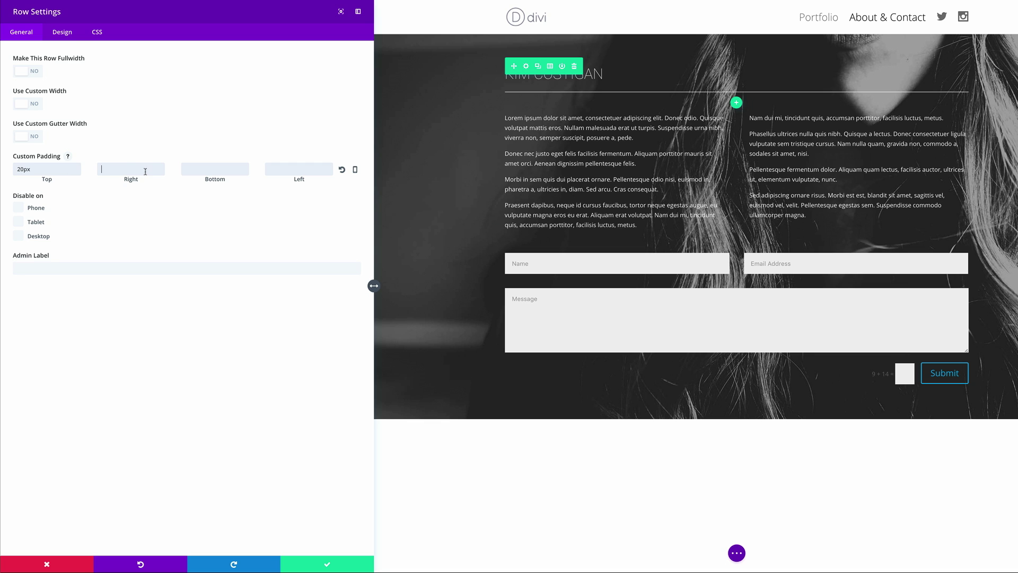
type("0")
left_click(228, 169)
type("0")
left_click(302, 171)
type("0")
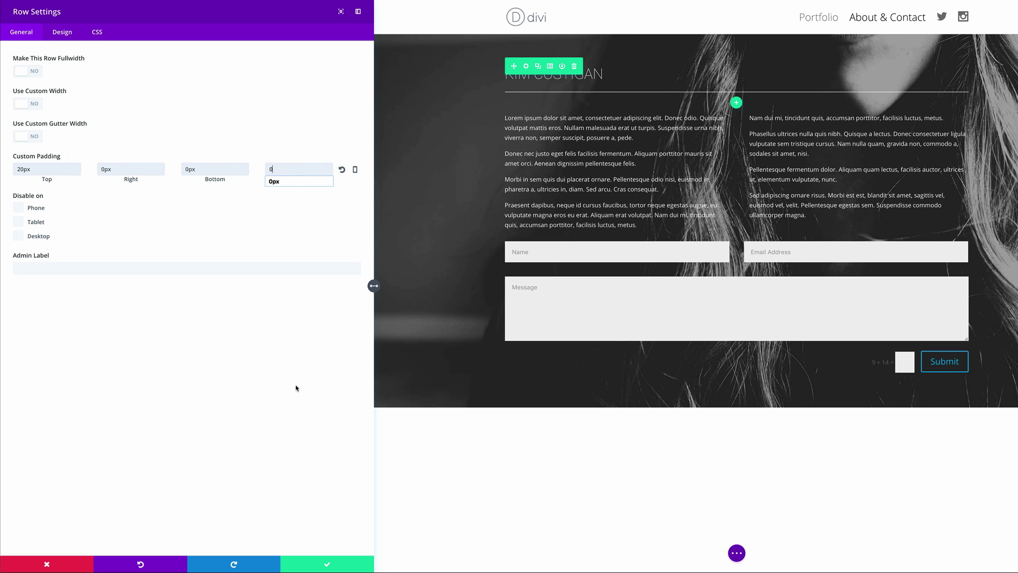
left_click(328, 564)
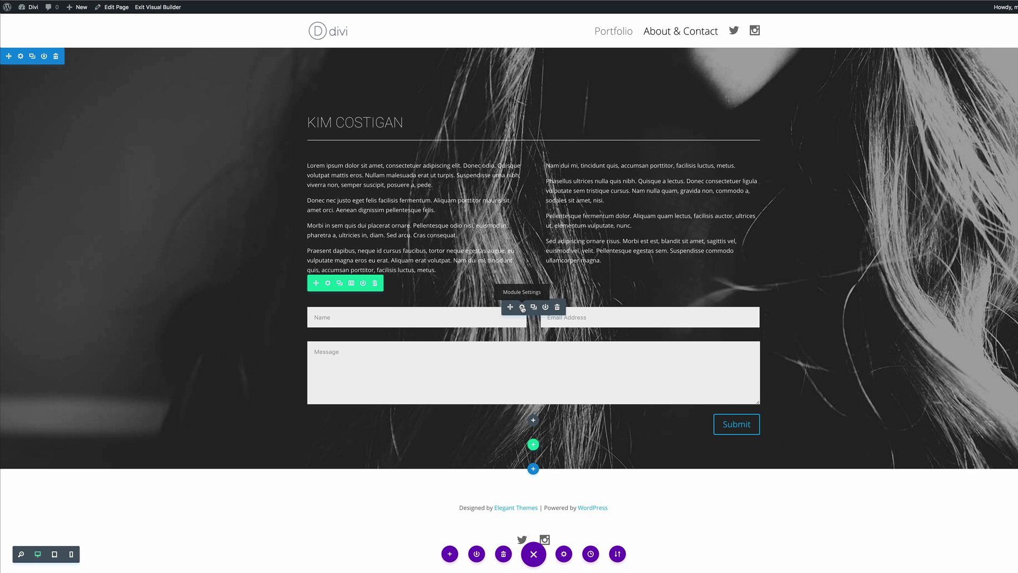
Step: Open the contact form settings, toggle Display Captcha on and back off, and leave the Title unchanged
left_click(522, 308)
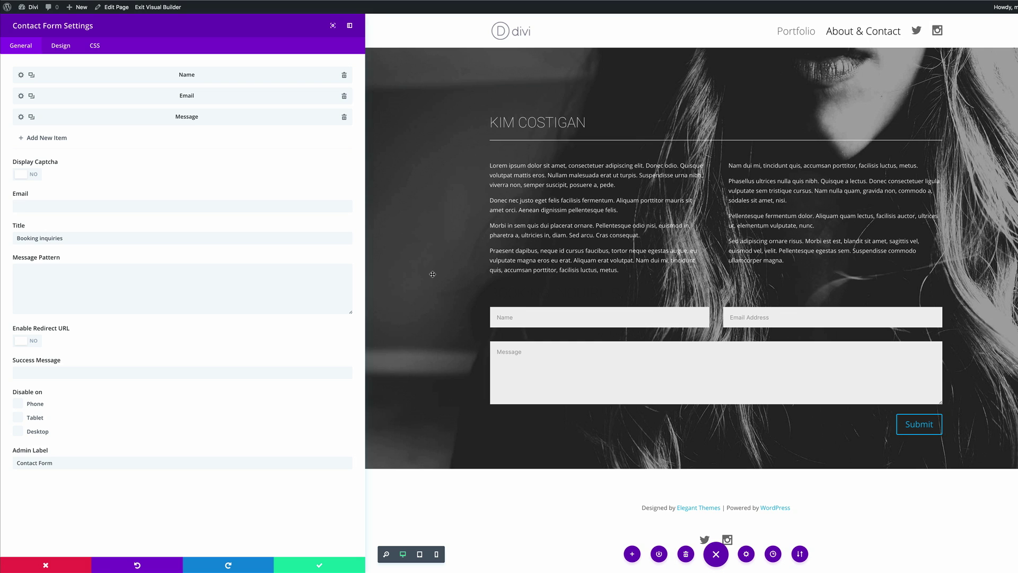
left_click(35, 175)
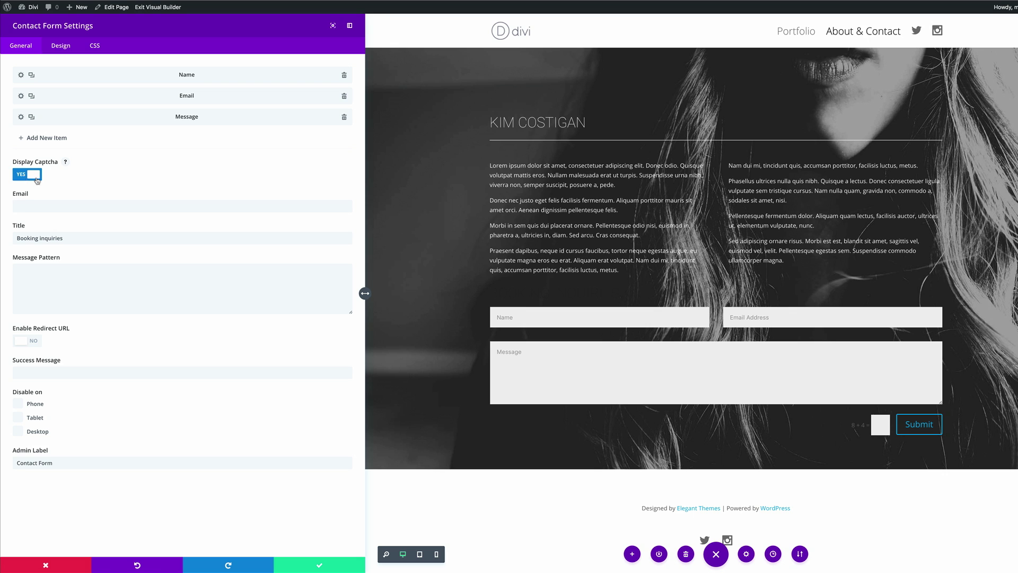
left_click(35, 175)
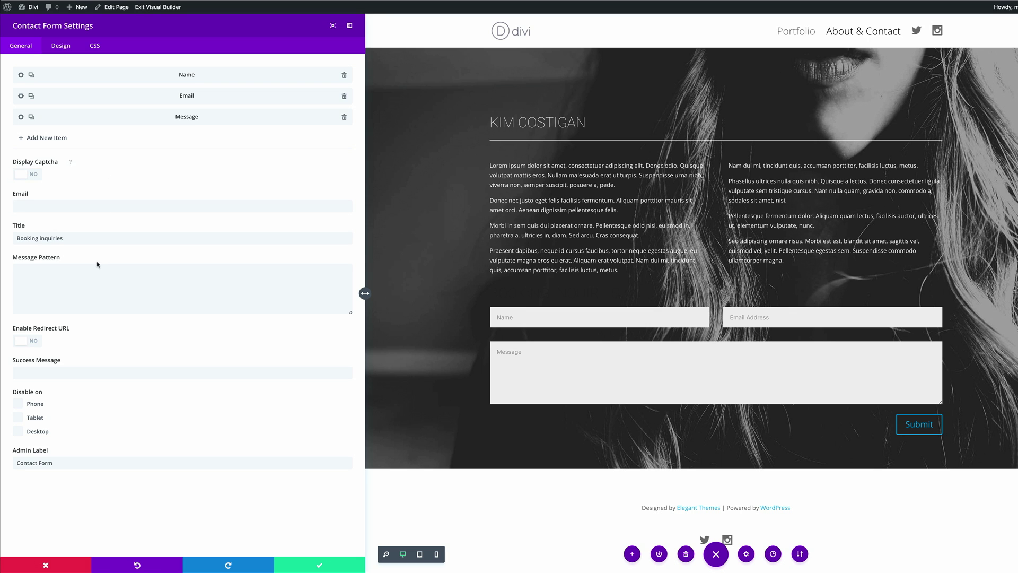
left_click(53, 238)
left_click_drag(63, 238, 8, 236)
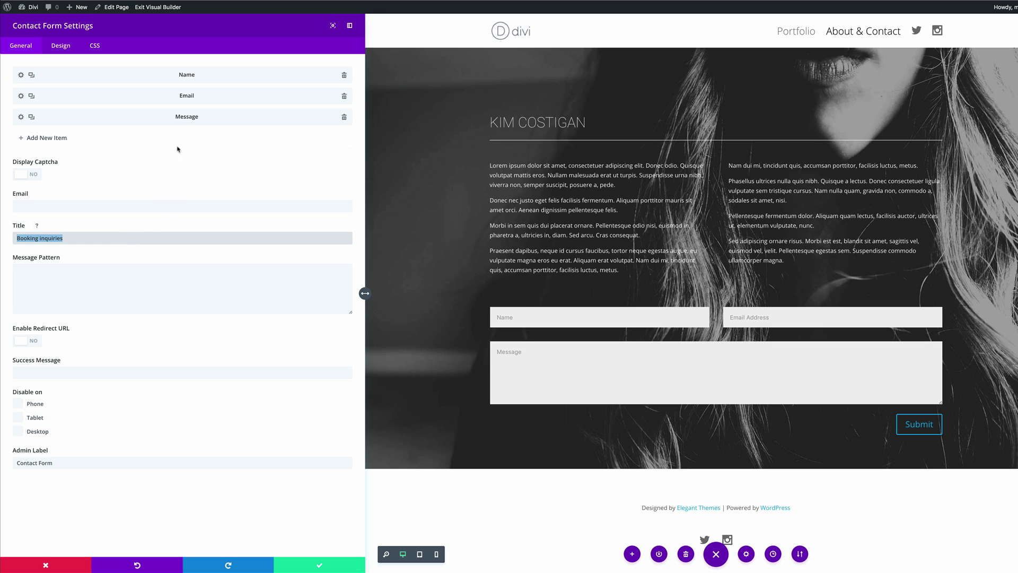
left_click(132, 169)
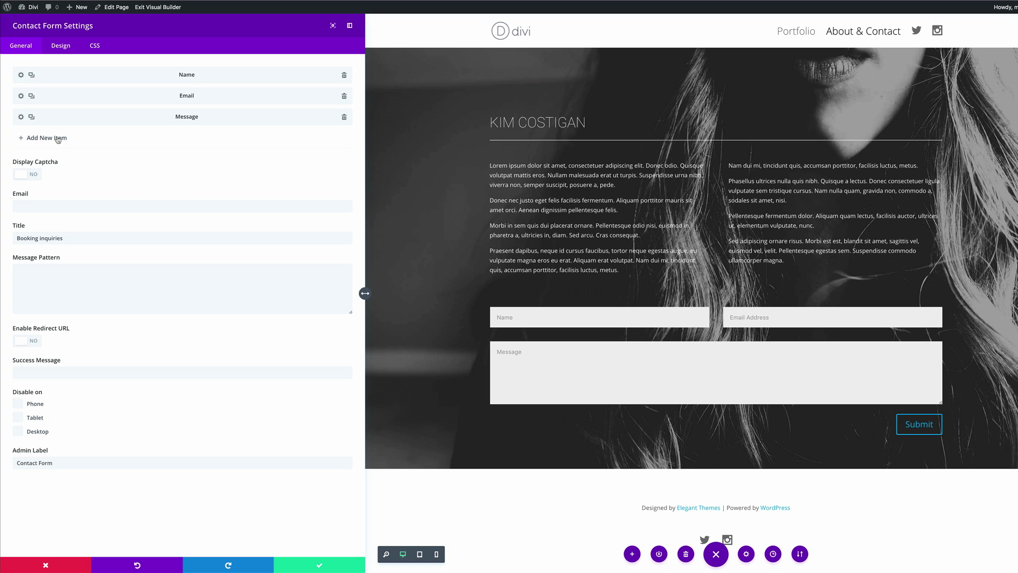
Step: Add a half-width form field with Field ID and Title 'Project' and save it
left_click(58, 138)
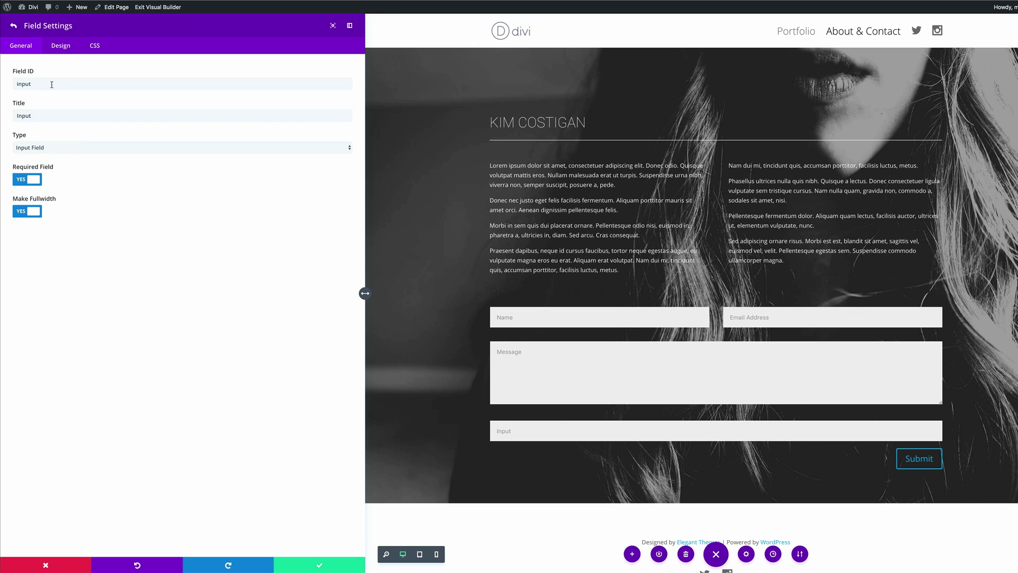
left_click(51, 85)
double_click(51, 83)
type("Project")
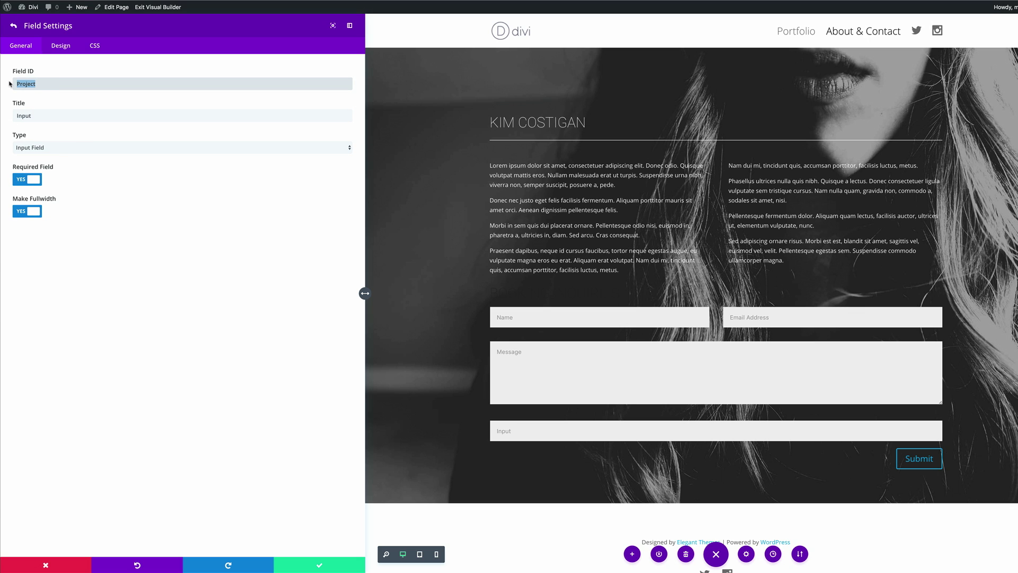
double_click(36, 115)
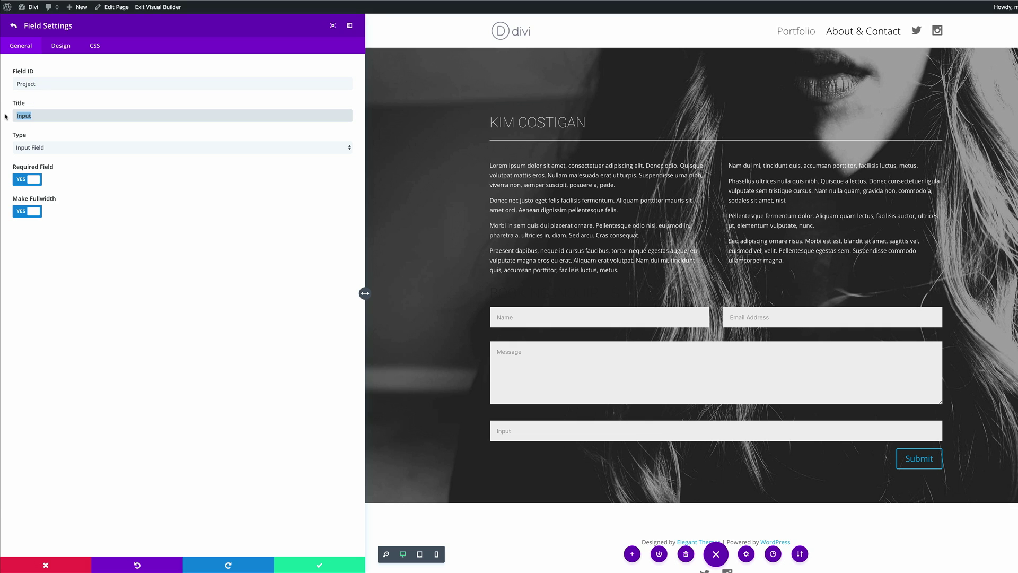
type("Project")
left_click(33, 211)
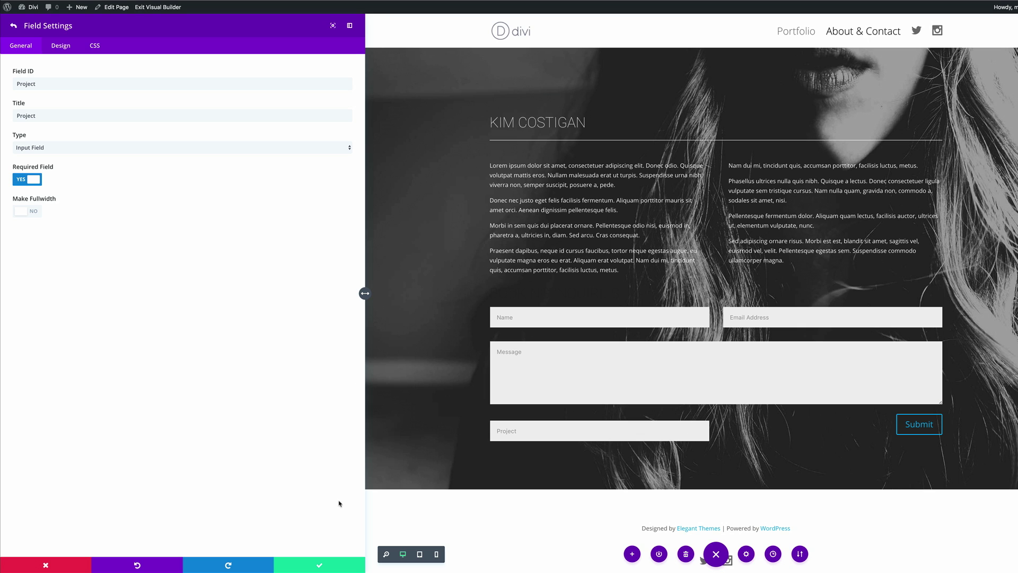
left_click(320, 567)
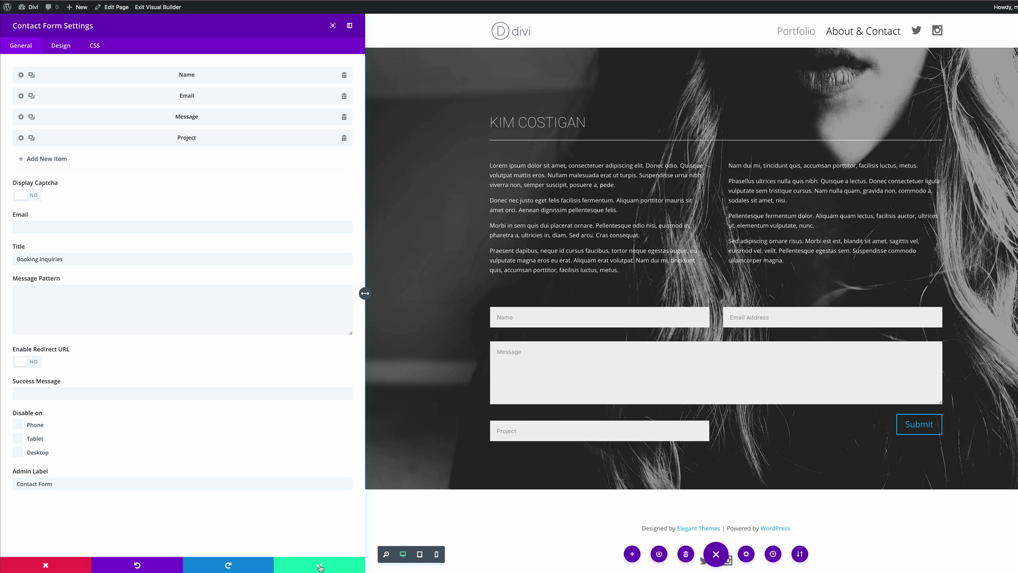
Step: Add a half-width 'Budget - Minimum order $5,000' field beside Project and save it
left_click(64, 159)
left_click(70, 84)
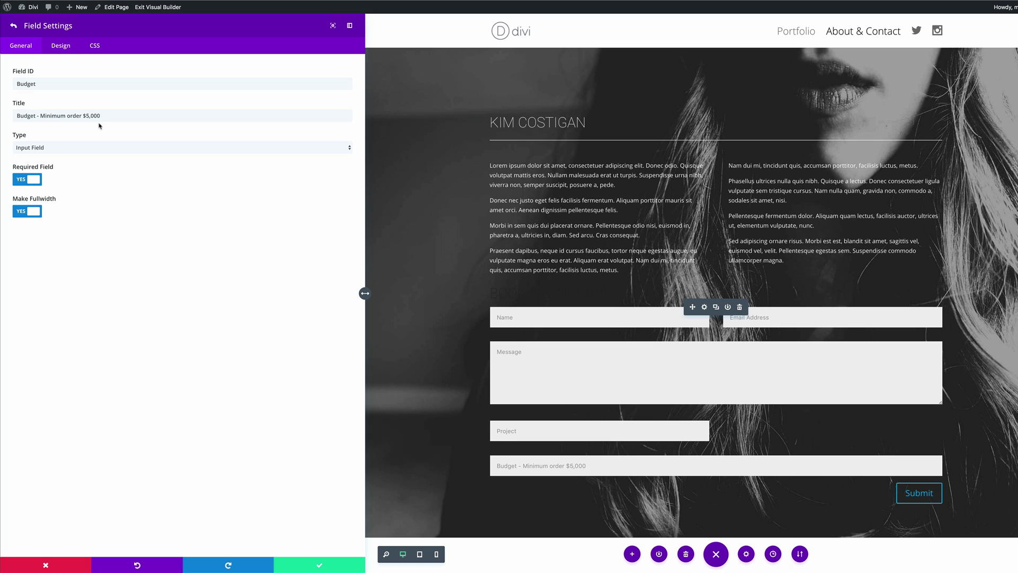
left_click(21, 212)
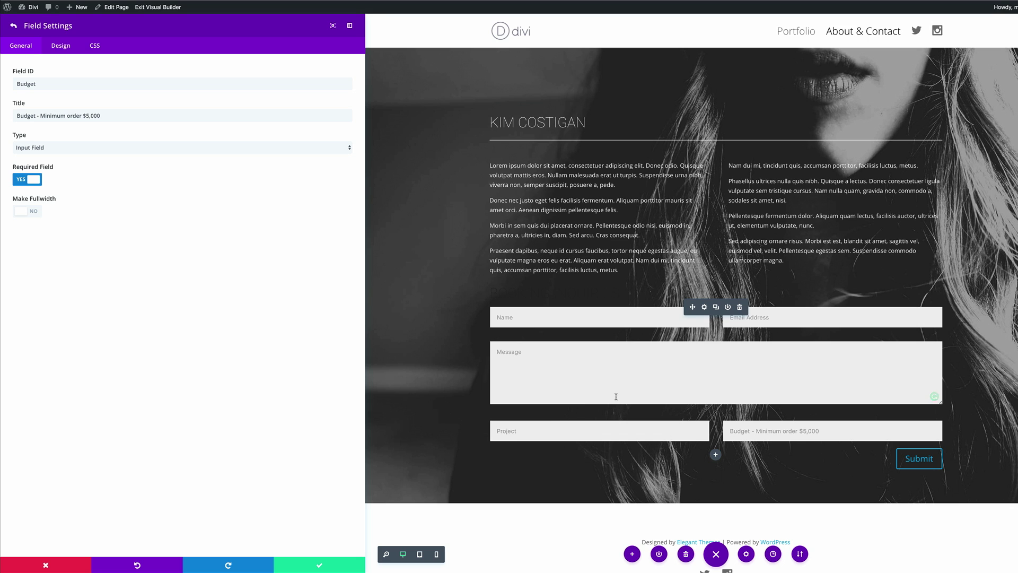
left_click(321, 566)
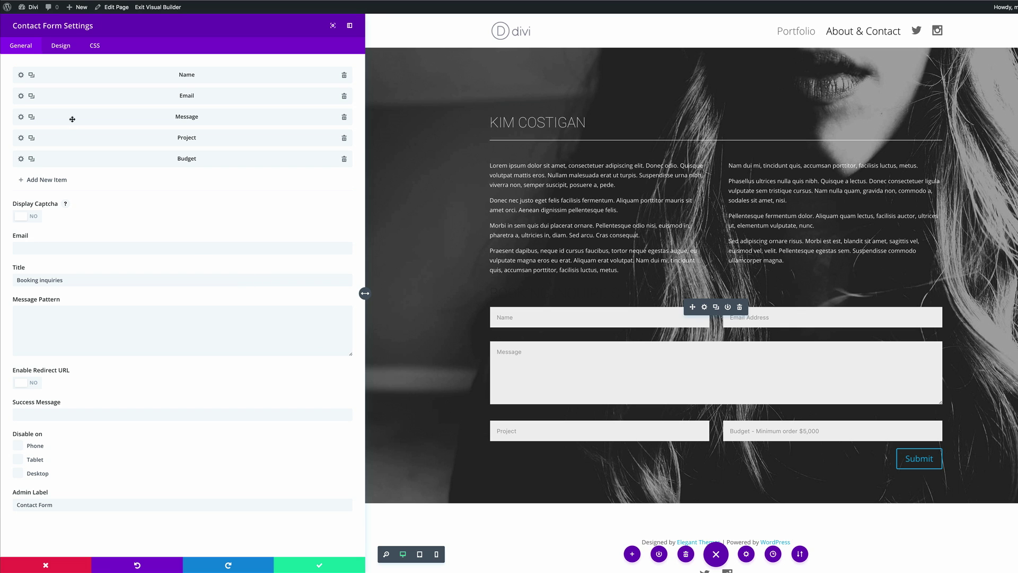
Step: Move the Message field below the Project and Budget fields
left_click_drag(115, 115, 115, 160)
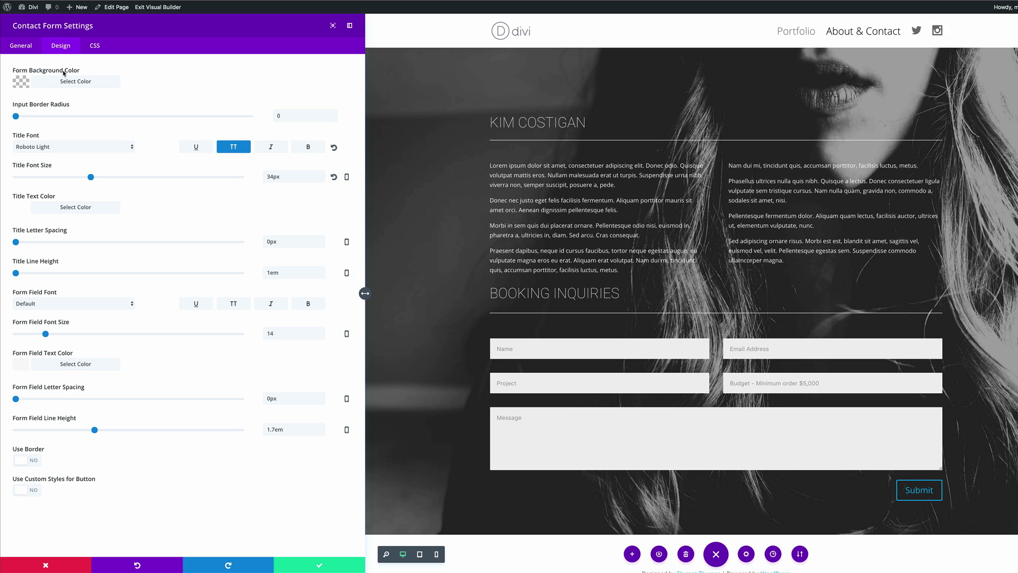
Step: Give the Submit button custom styles with bold white text and a thin white border, then save the form
left_click(34, 493)
scroll(94, 464, "down", 5)
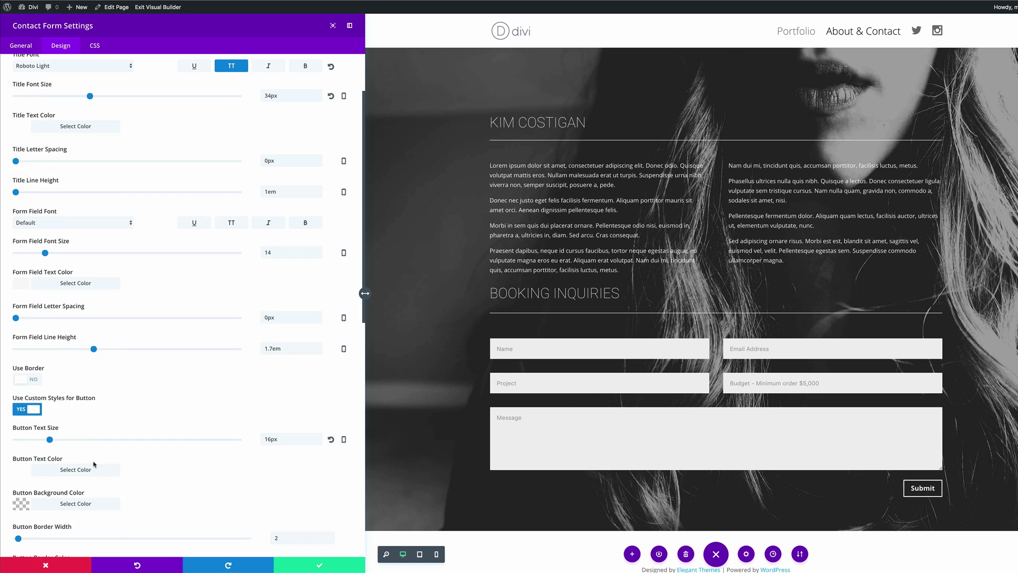
scroll(94, 461, "down", 3)
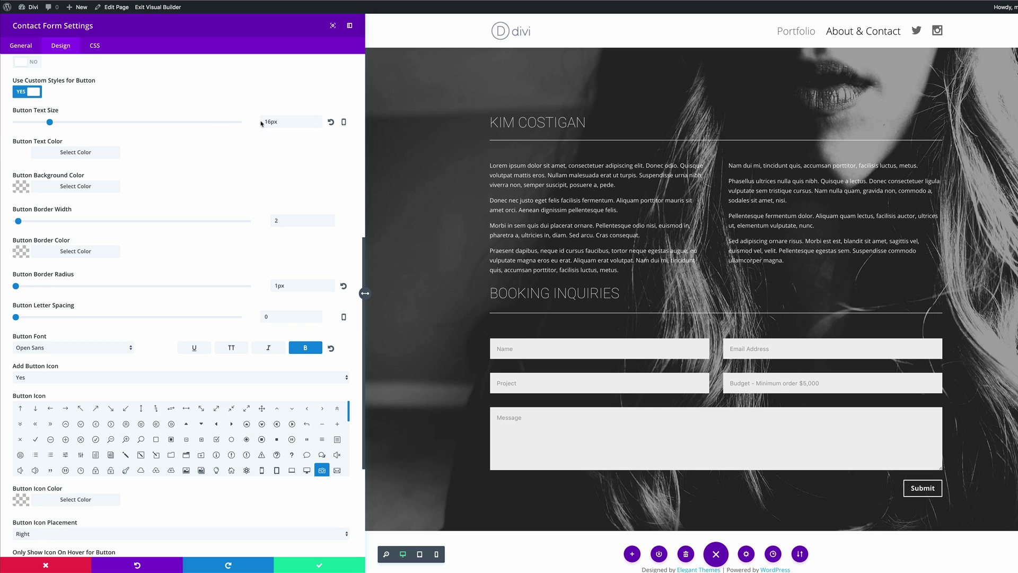
scroll(175, 205, "down", 1)
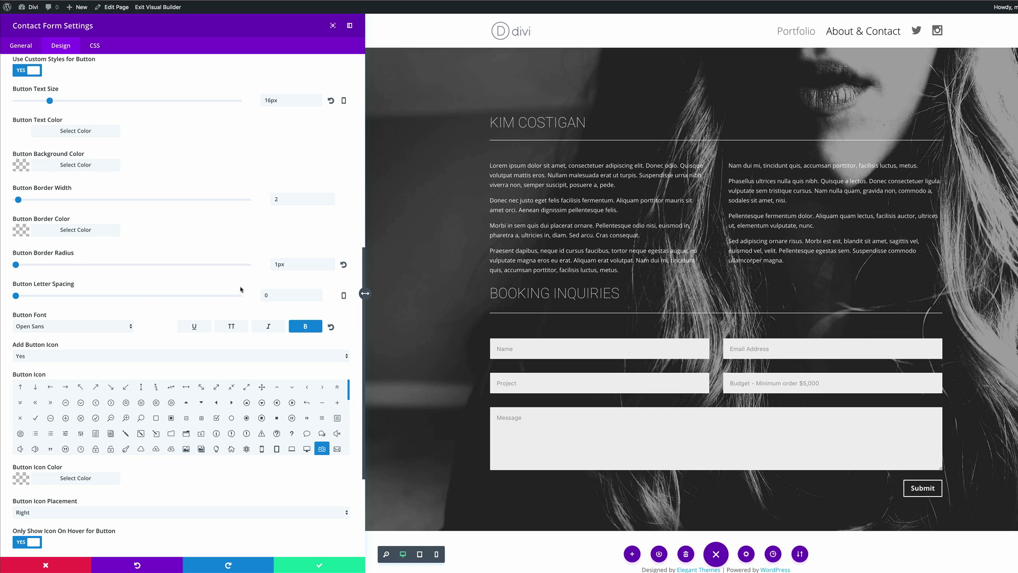
scroll(150, 305, "down", 1)
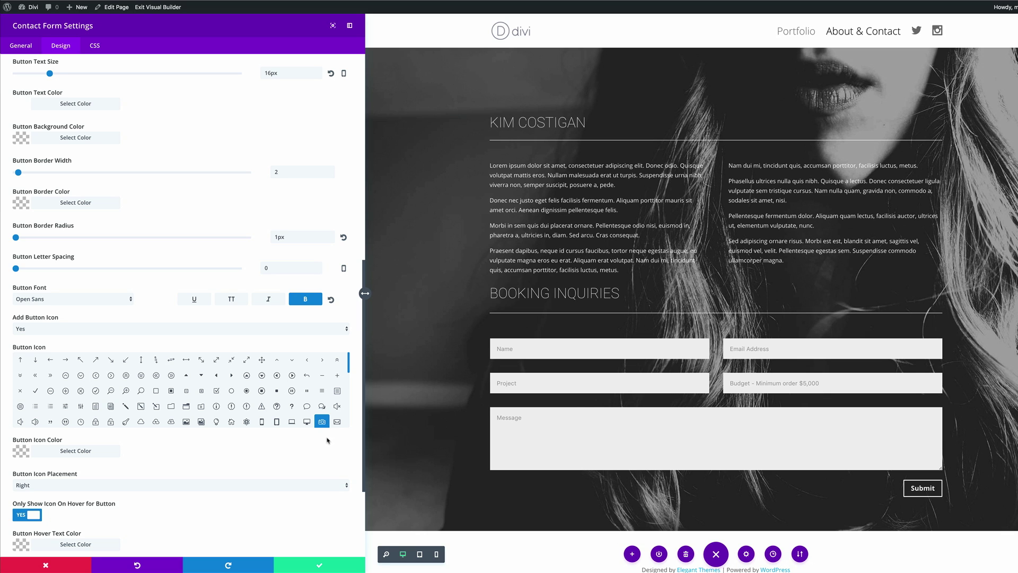
scroll(308, 441, "down", 1)
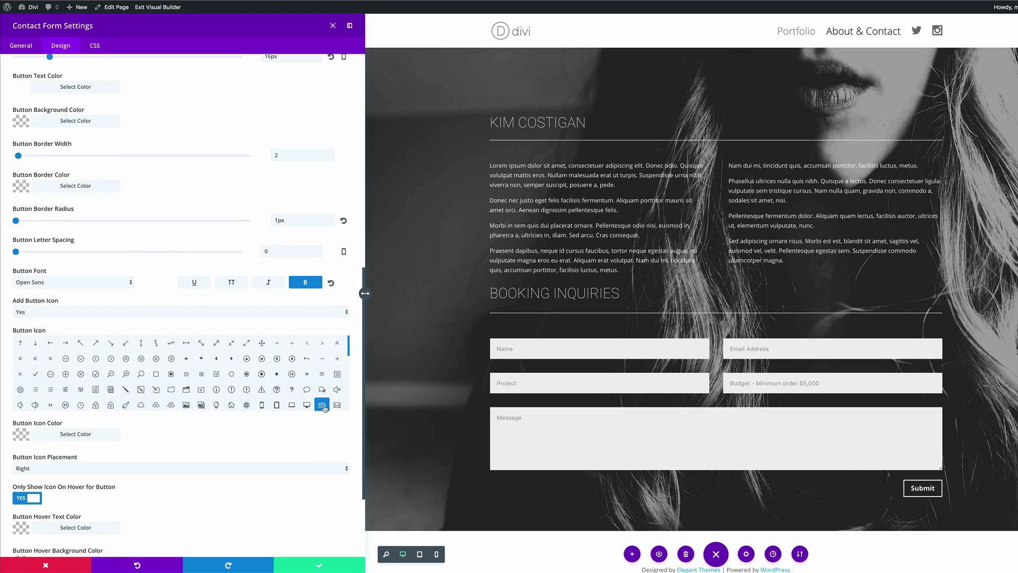
scroll(318, 440, "down", 5)
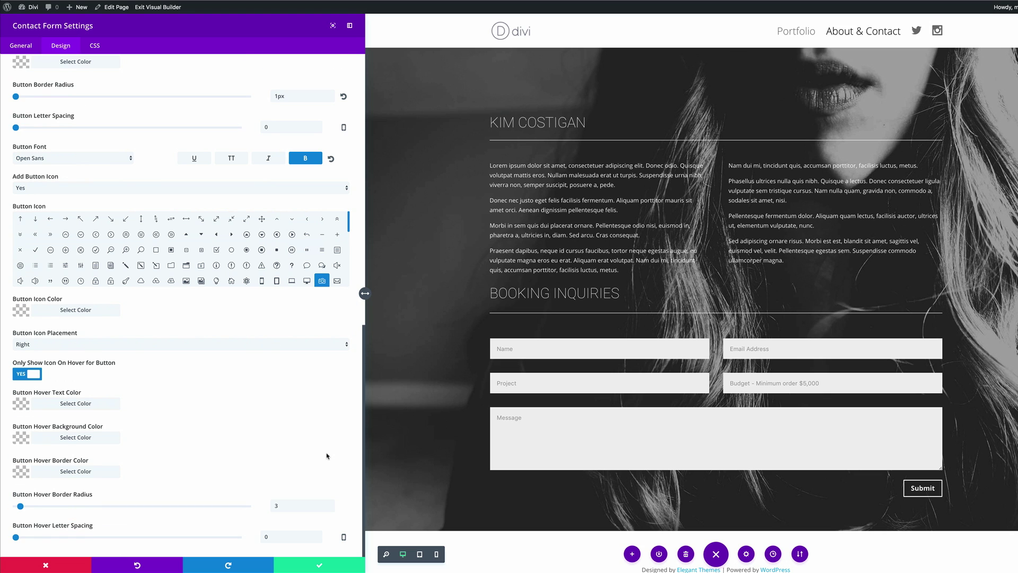
left_click(321, 567)
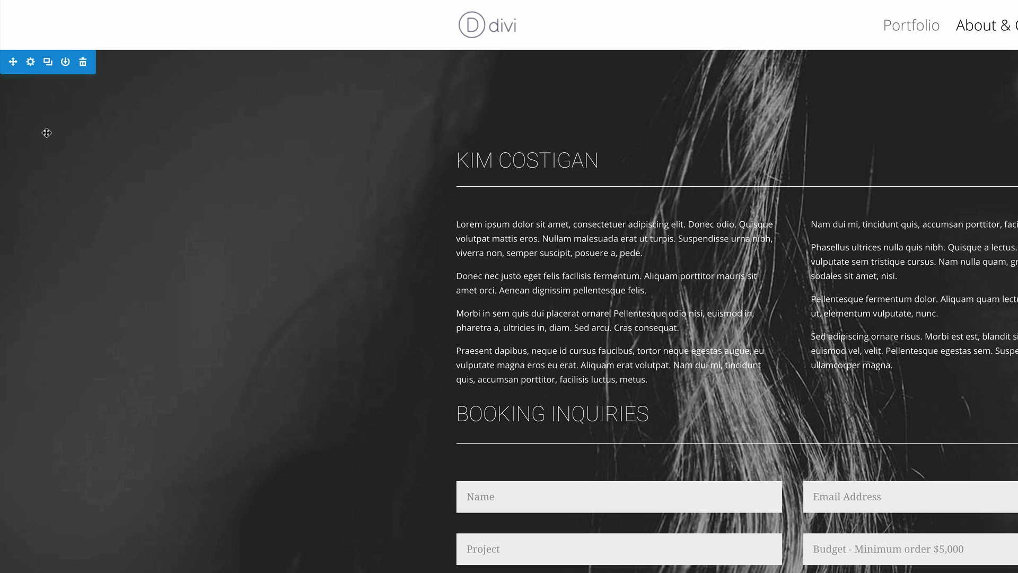
Step: Duplicate the bio section and disable the original copy on desktop
left_click(48, 63)
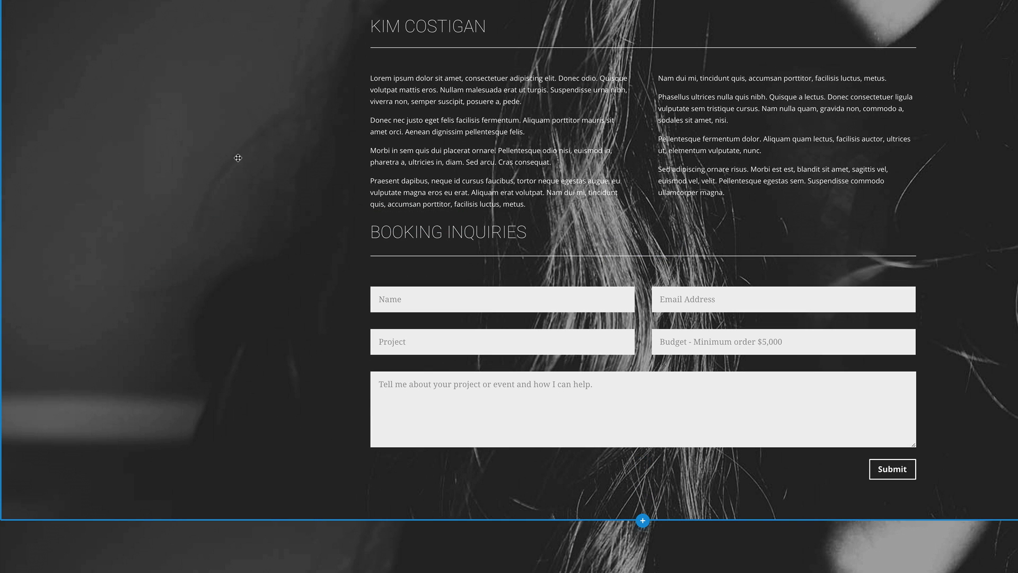
scroll(260, 273, "up", 1)
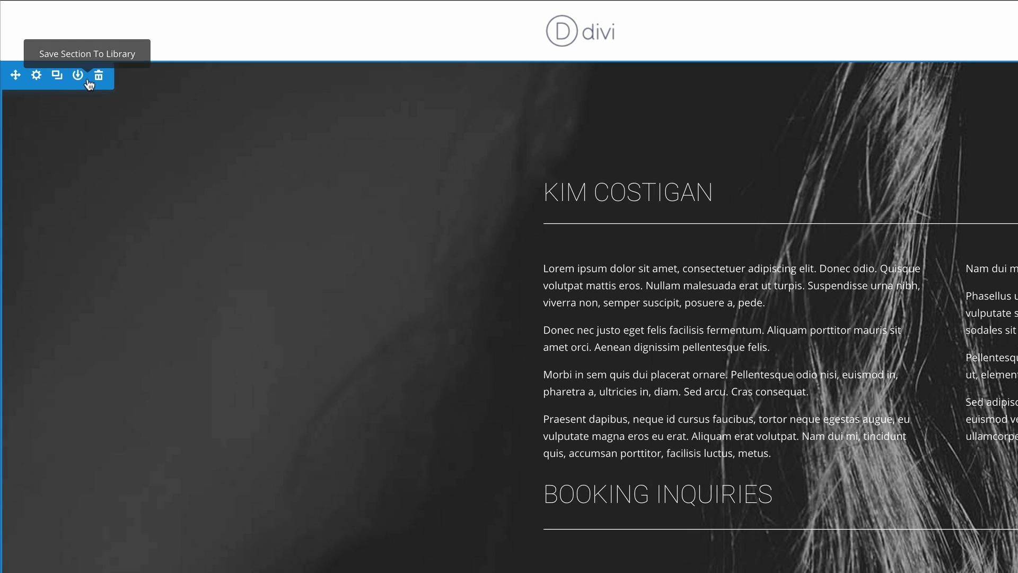
right_click(59, 16)
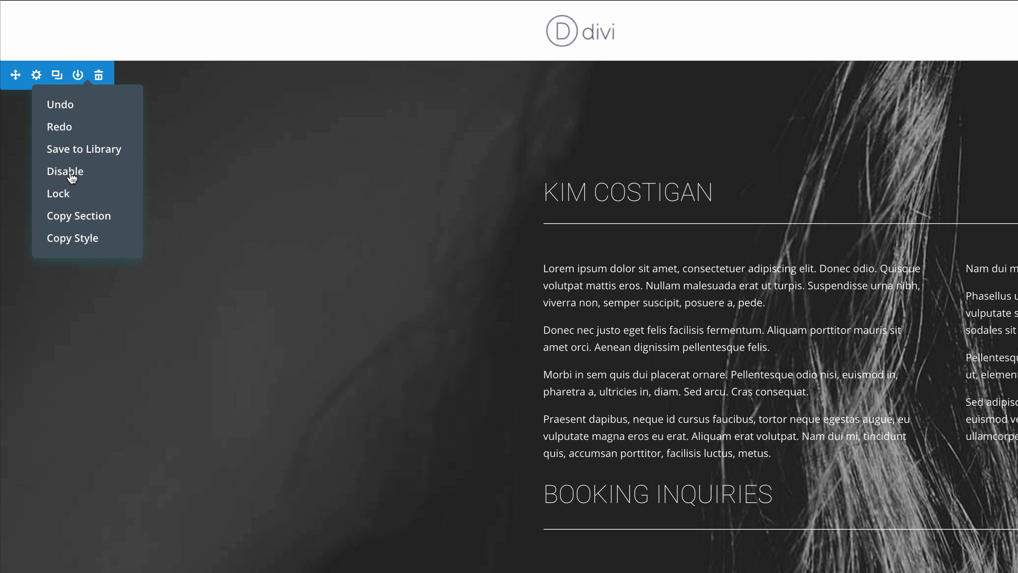
mouse_move(71, 177)
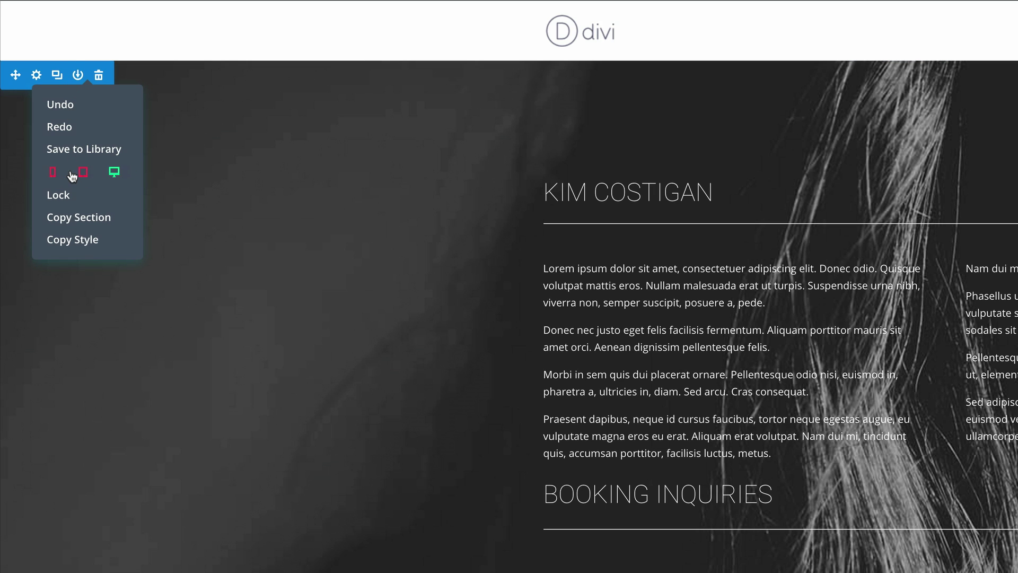
left_click(114, 172)
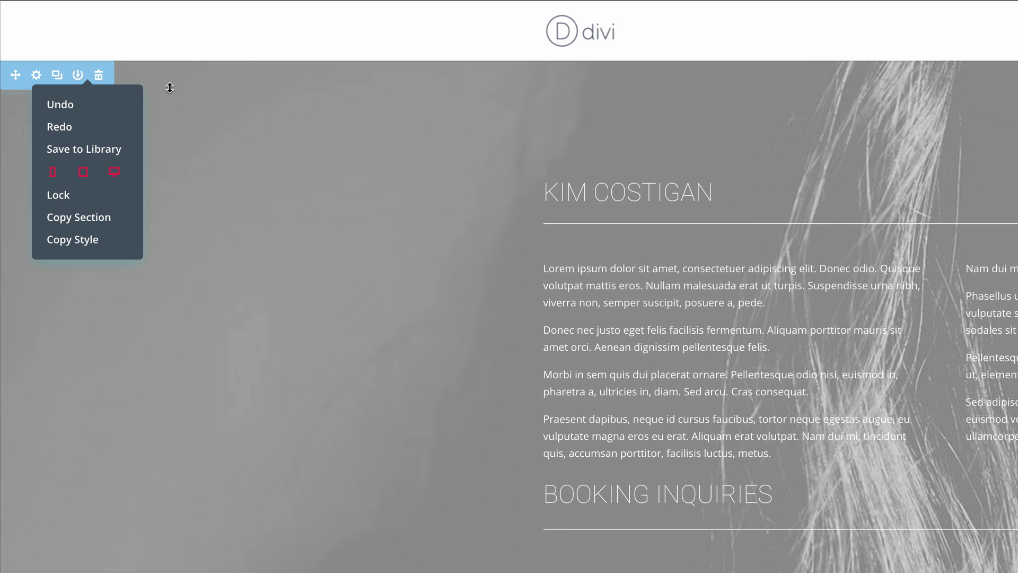
left_click(186, 79)
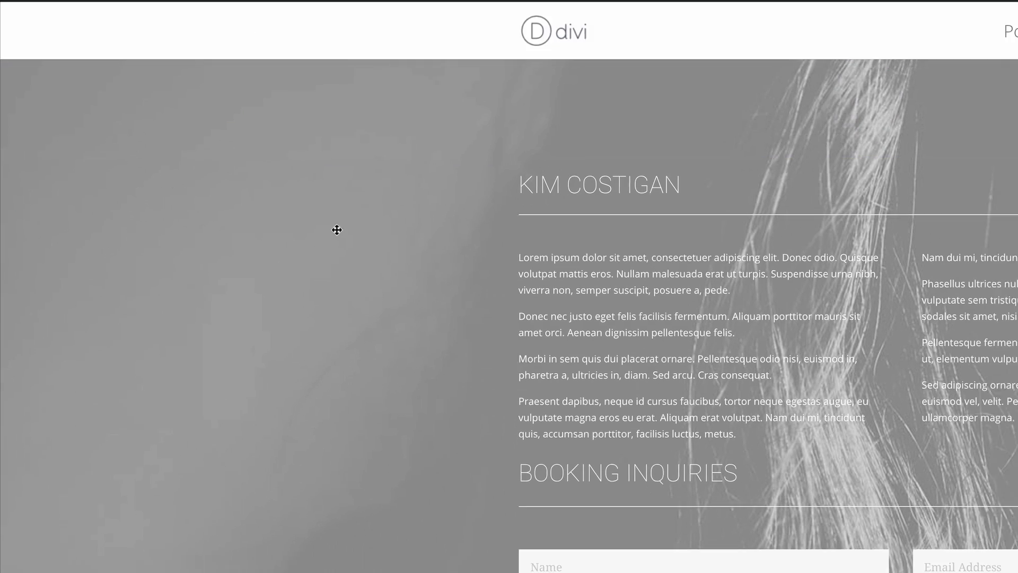
scroll(320, 240, "down", 10)
scroll(321, 241, "down", 5)
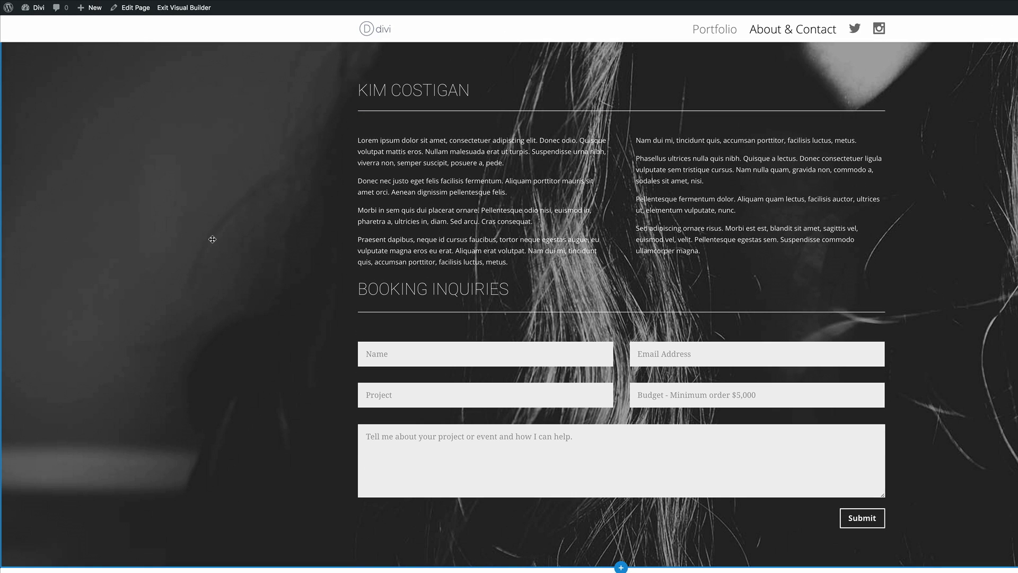
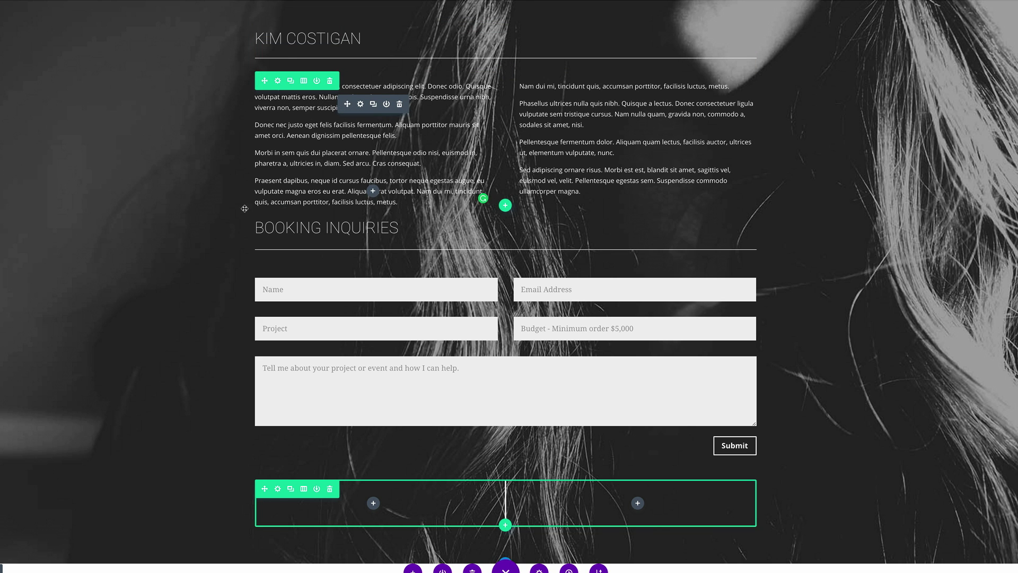
Step: Move the left-column lorem ipsum bio text into the empty bottom row's left column, below the Booking Inquiries form
scroll(284, 204, "down", 1)
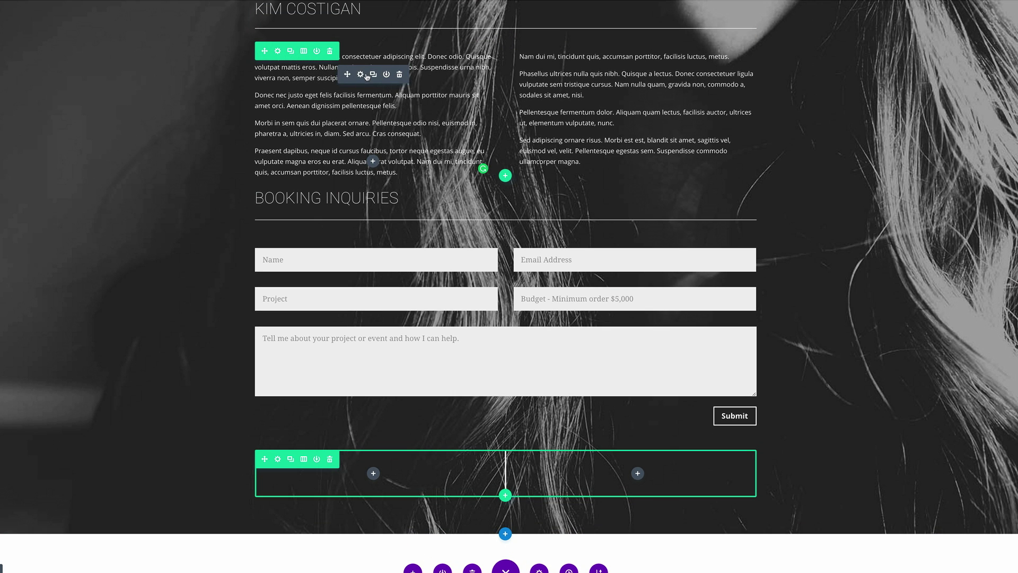
left_click_drag(347, 74, 369, 467)
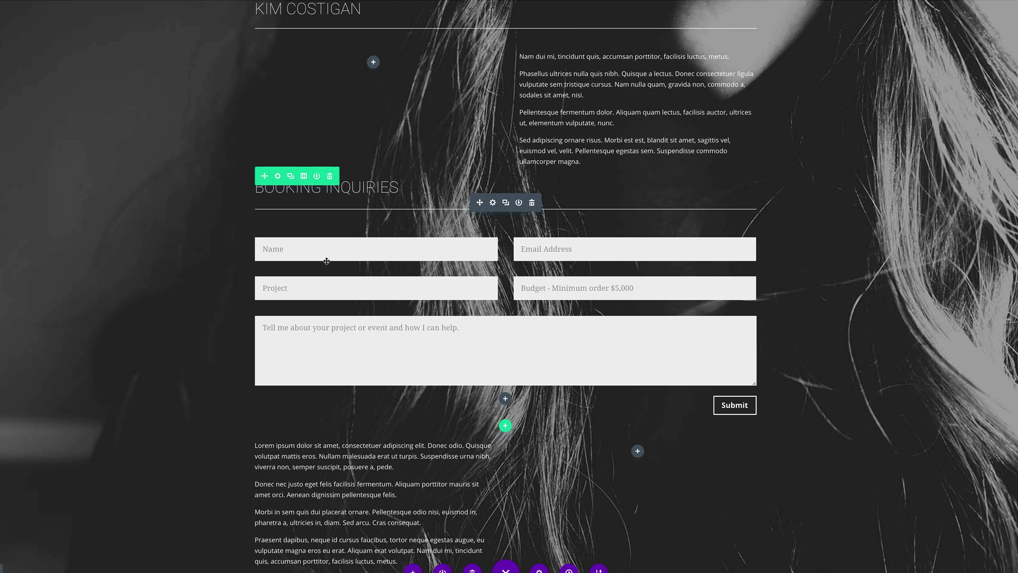
scroll(294, 79, "up", 1)
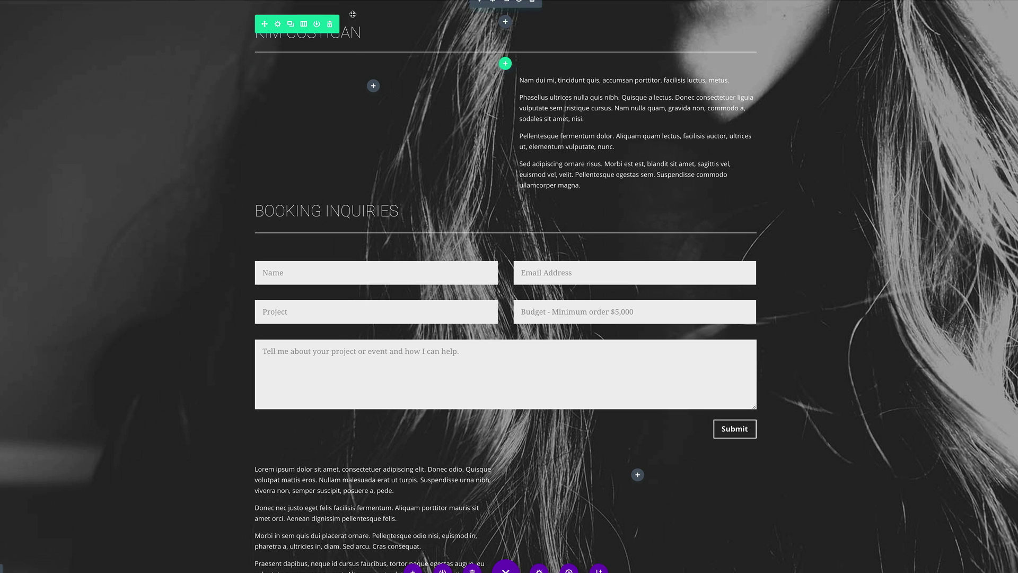
scroll(394, 83, "up", 1)
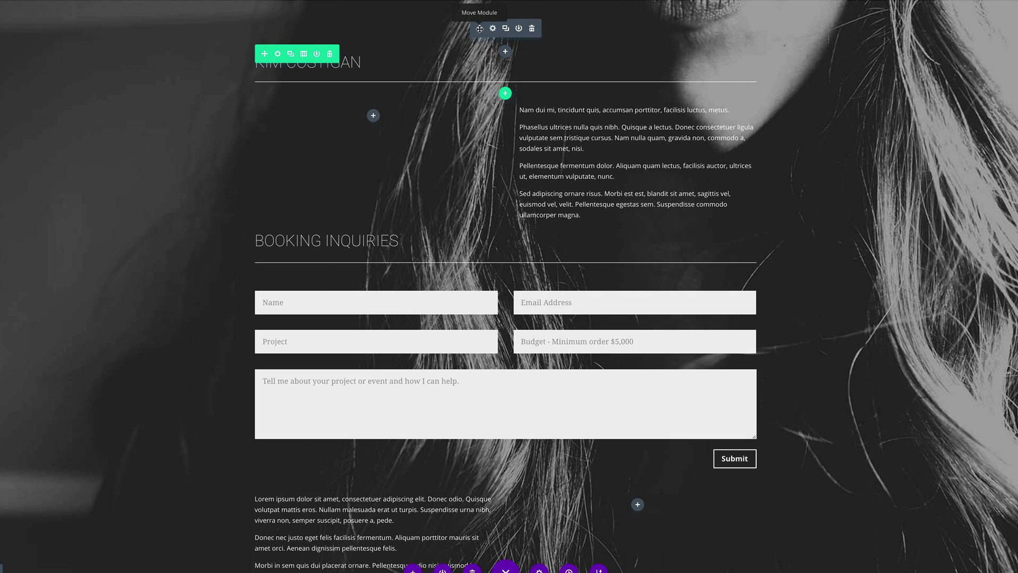
scroll(472, 165, "down", 1)
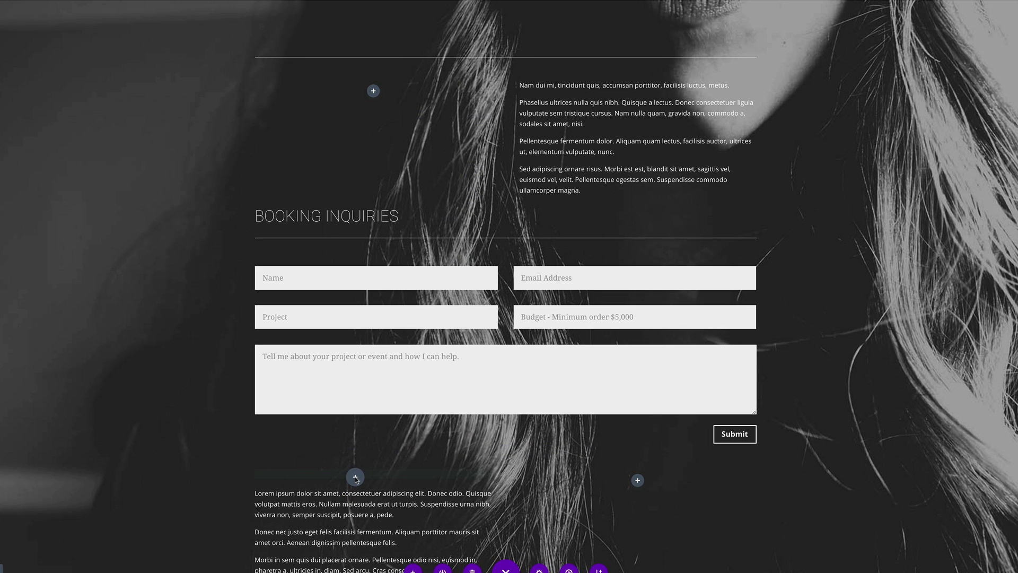
Step: Move the name heading and divider into the bottom row above the bio, then delete the empty top row and second bio row
left_click_drag(356, 477, 371, 49)
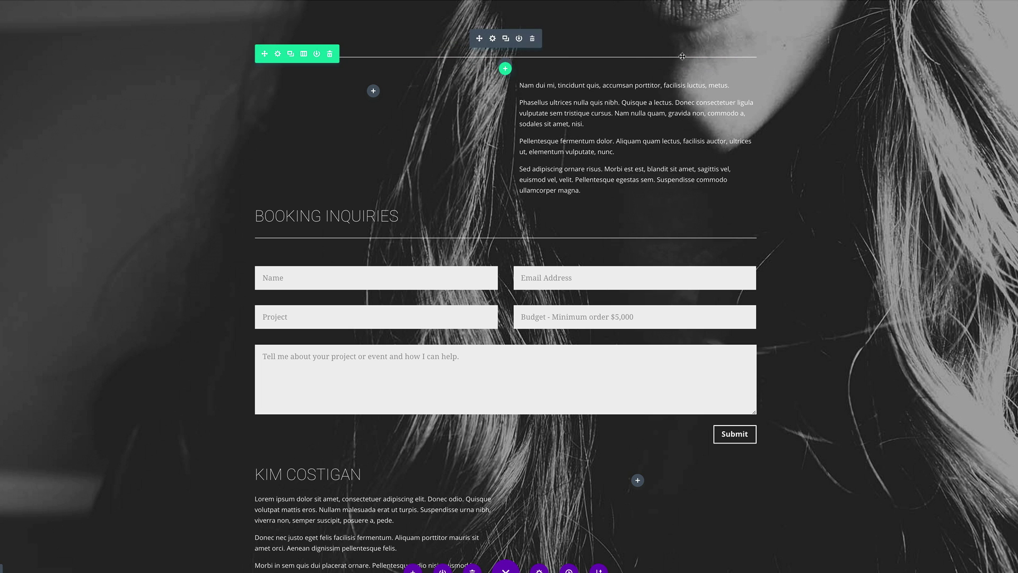
left_click_drag(634, 55, 207, 225)
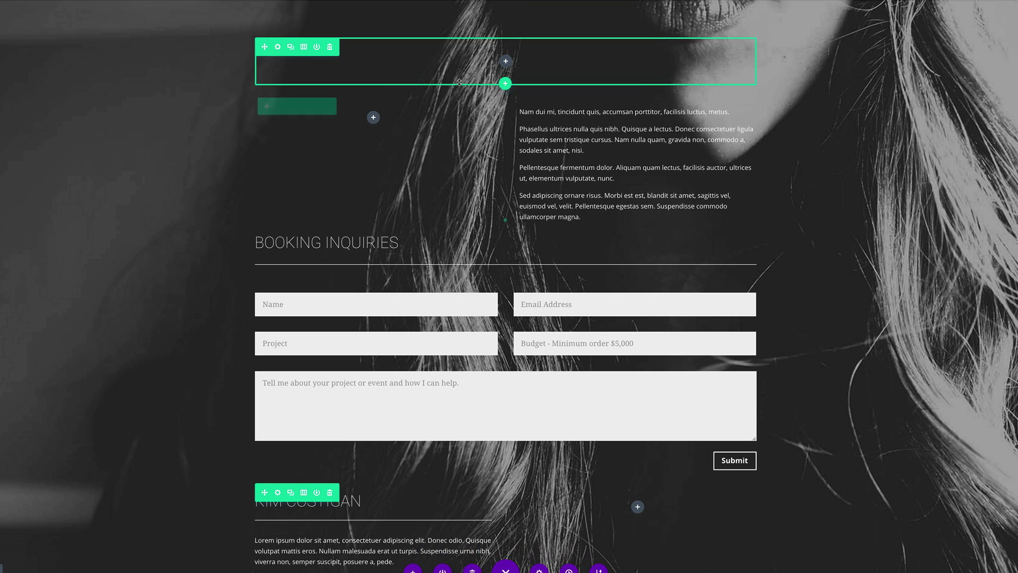
left_click(329, 48)
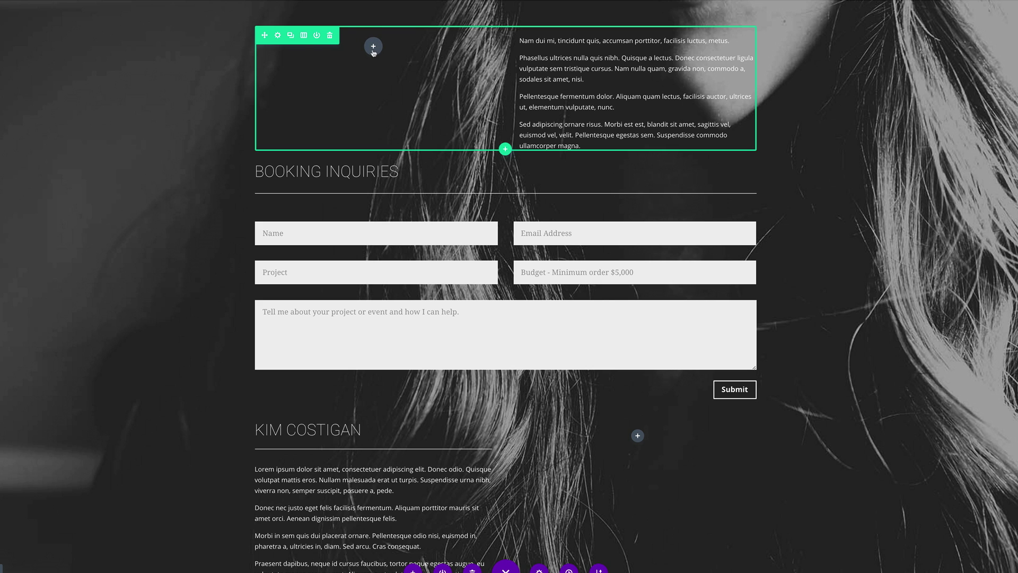
left_click(329, 36)
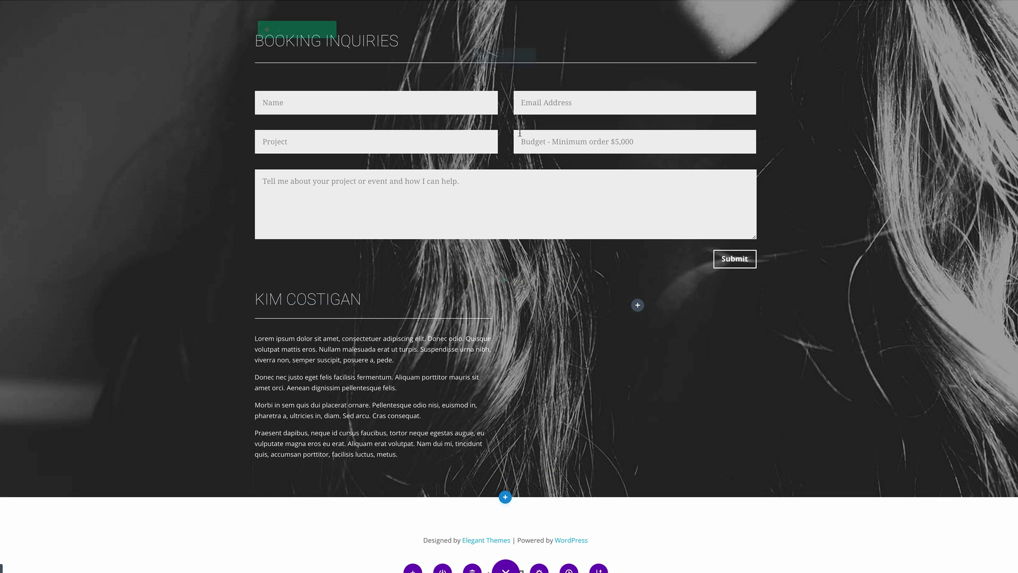
Step: Place the Booking Inquiries Contact Form module in the bio row's right column
left_click_drag(480, 57, 640, 174)
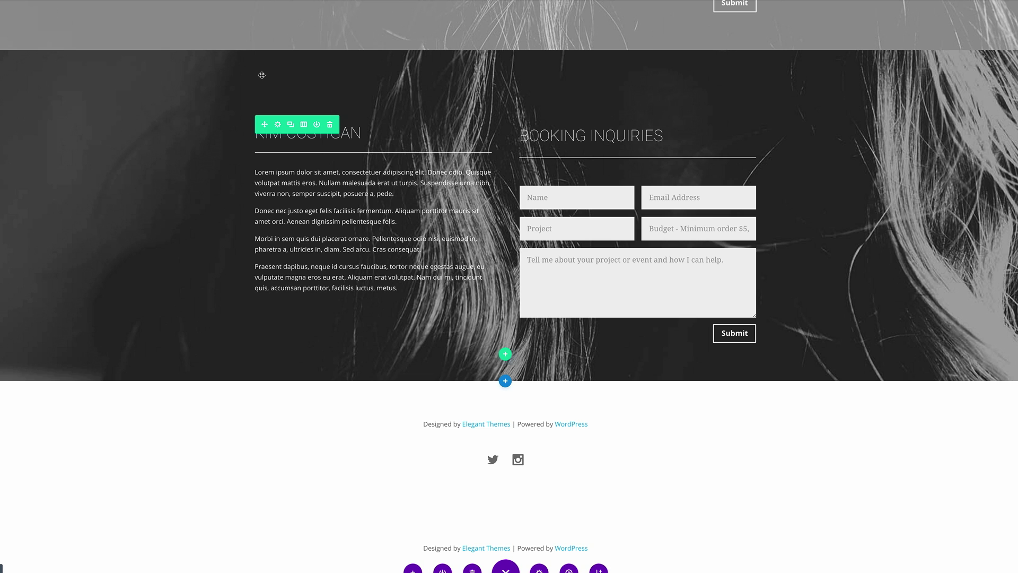
mouse_move(598, 174)
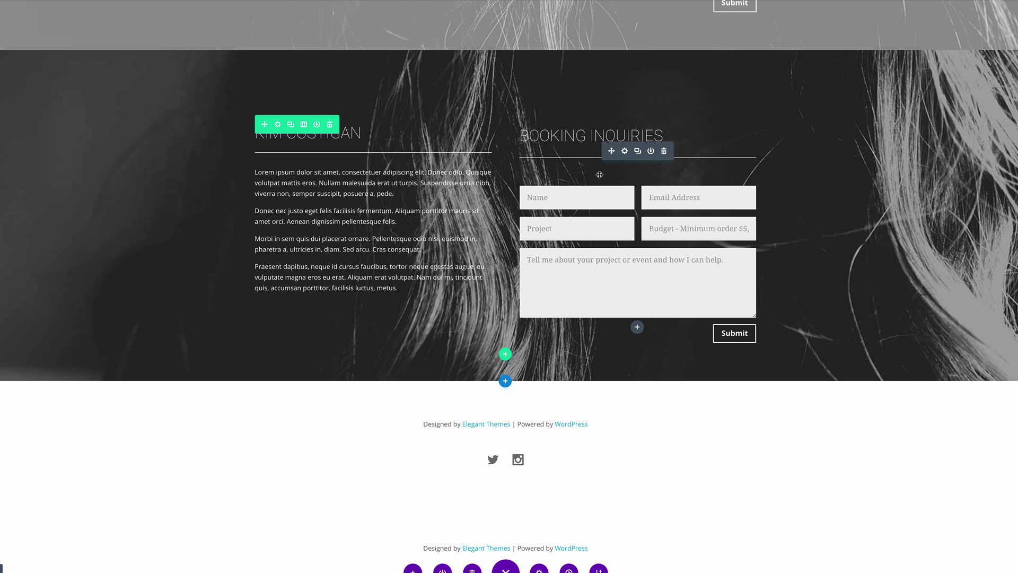
Step: Replace the Contact Title custom CSS with 23px bottom padding, 40px bottom margin and a white bottom border
left_click(625, 152)
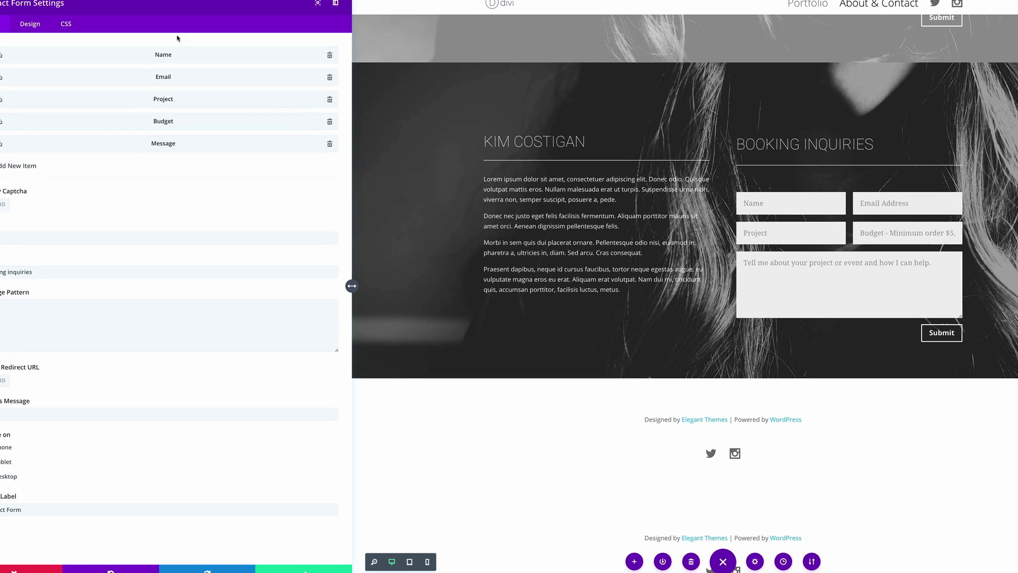
left_click(97, 34)
left_click_drag(109, 372, 15, 351)
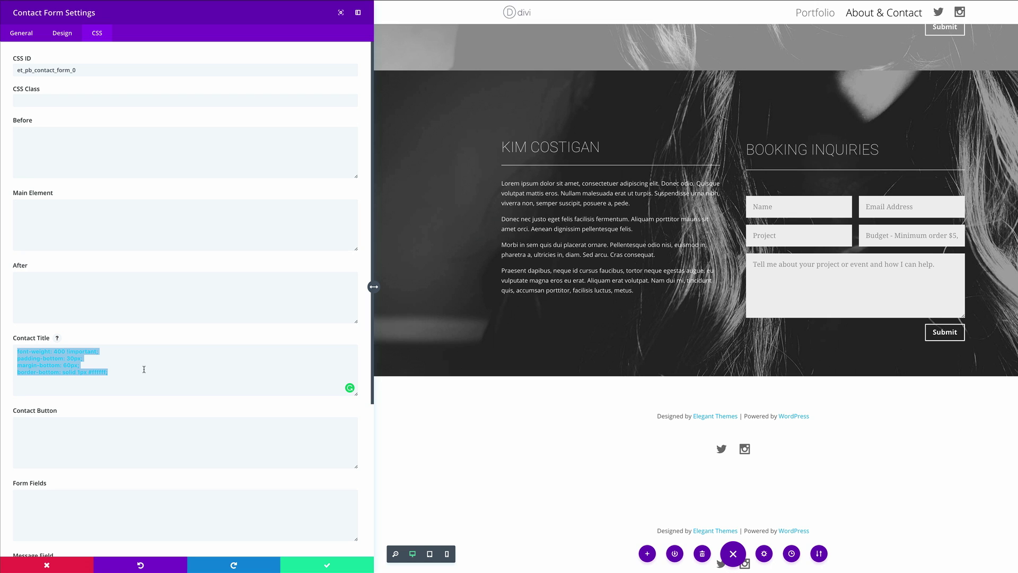
type("font-weight: 400 !important; padding-bottom: 23px; margin-bottom: 40px; border-bottom: solid 1px #ffffff;")
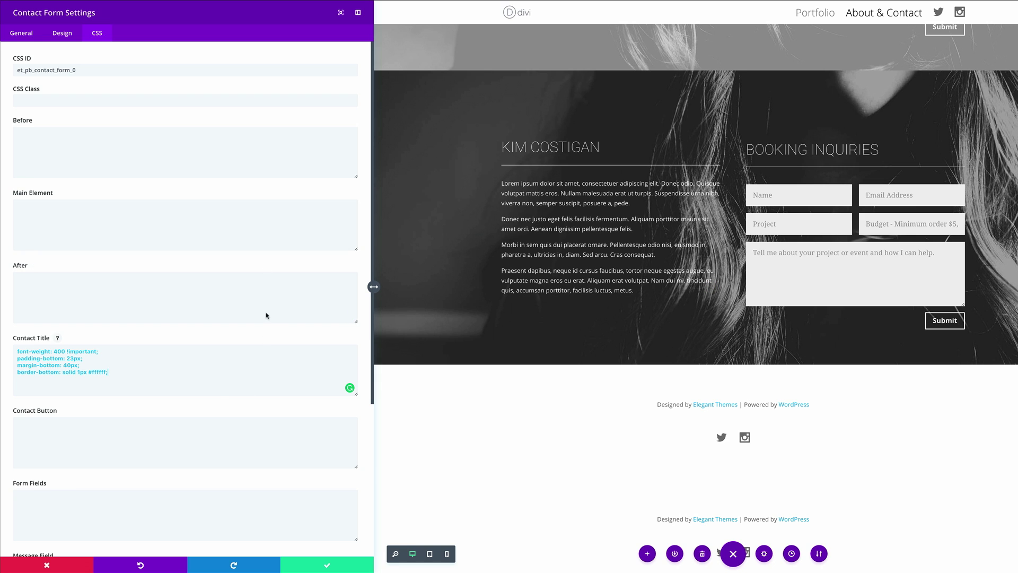
left_click(327, 566)
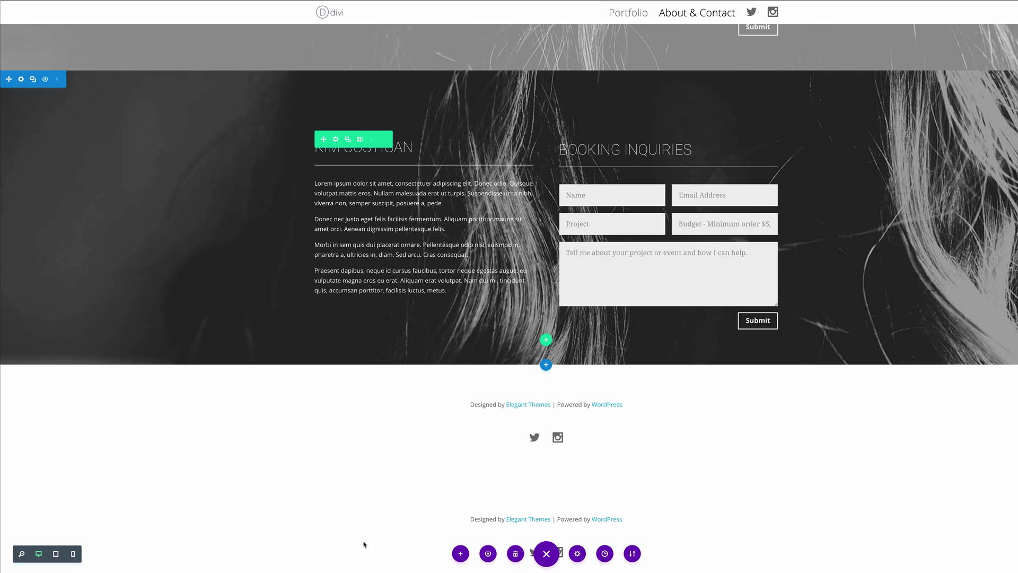
Step: Add a single-column row with a hidden Divider module set to height 350
left_click(546, 340)
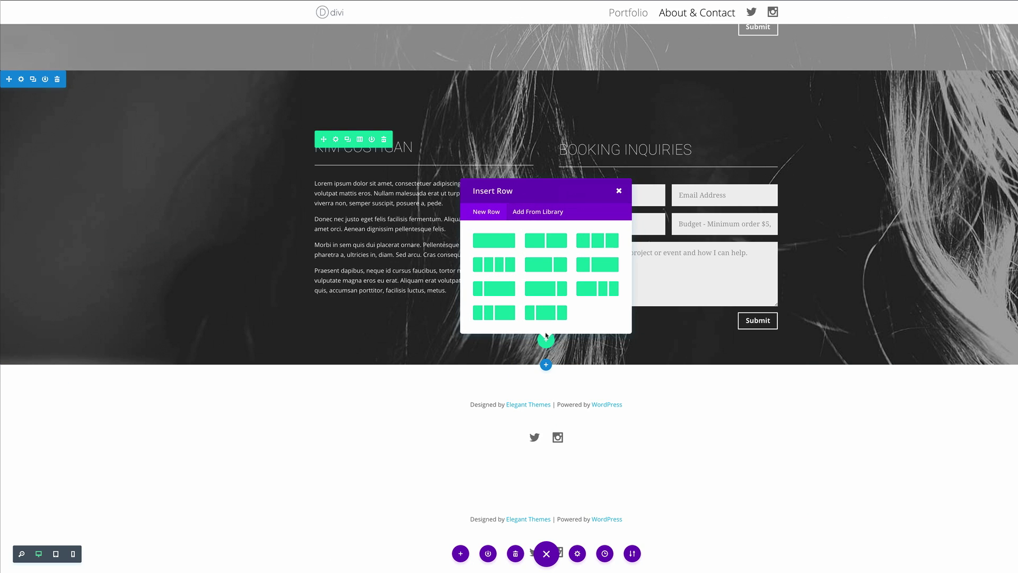
left_click(508, 241)
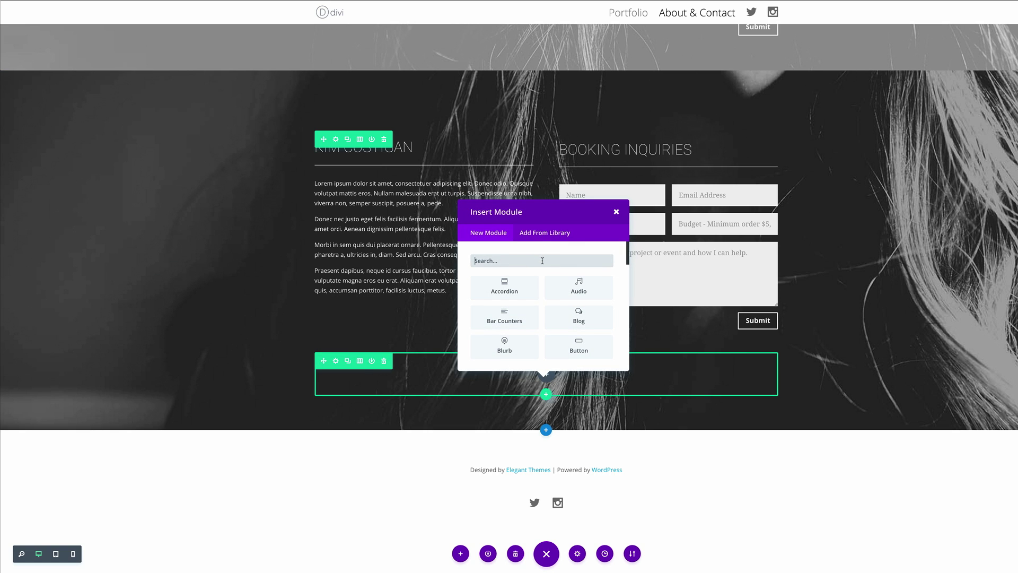
type("di")
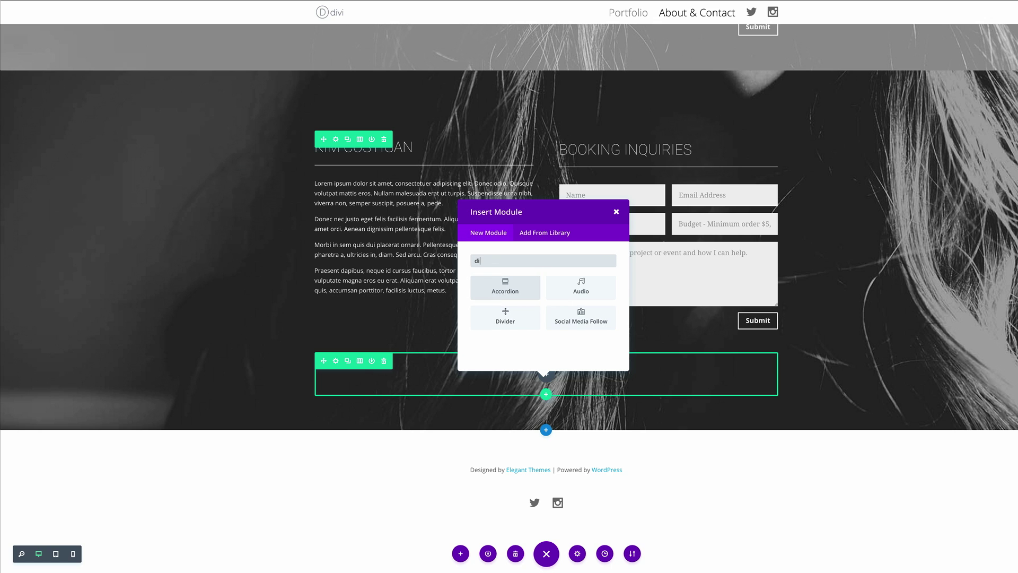
left_click(497, 313)
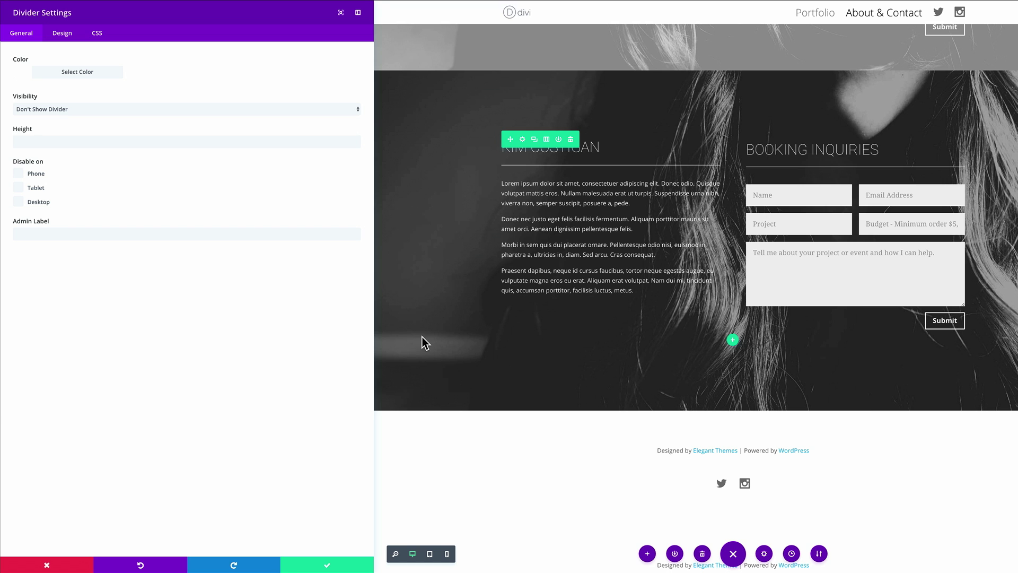
left_click(51, 141)
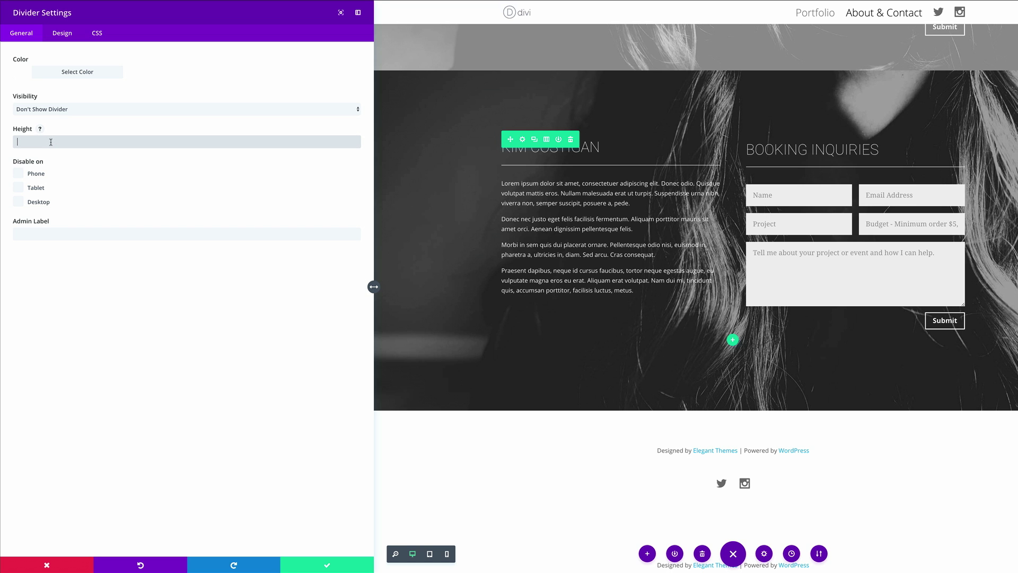
type("350")
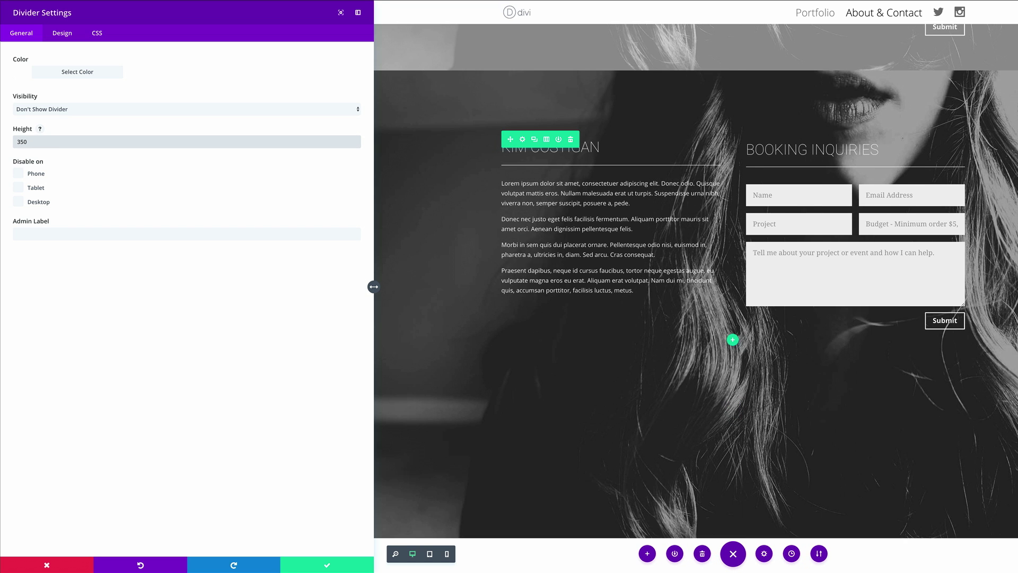
Step: Apply the divider settings and save the About & Contact page from the page settings bar
left_click(328, 565)
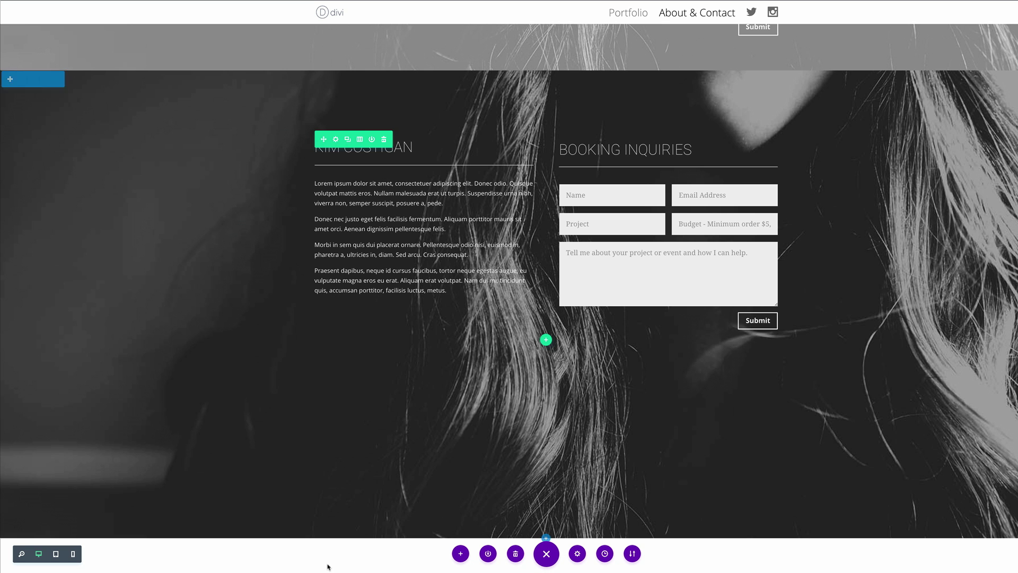
scroll(156, 266, "down", 2)
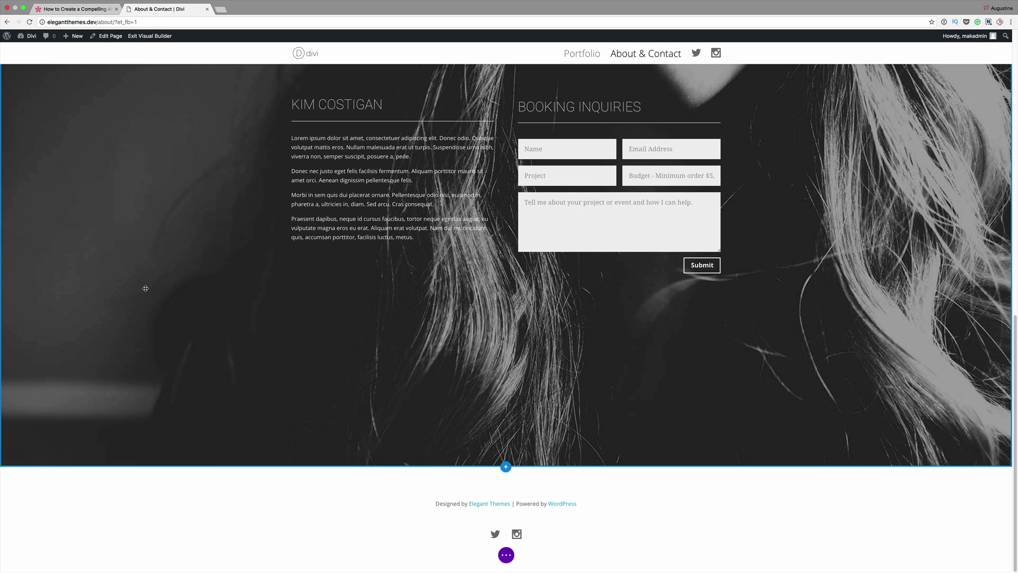
left_click(508, 555)
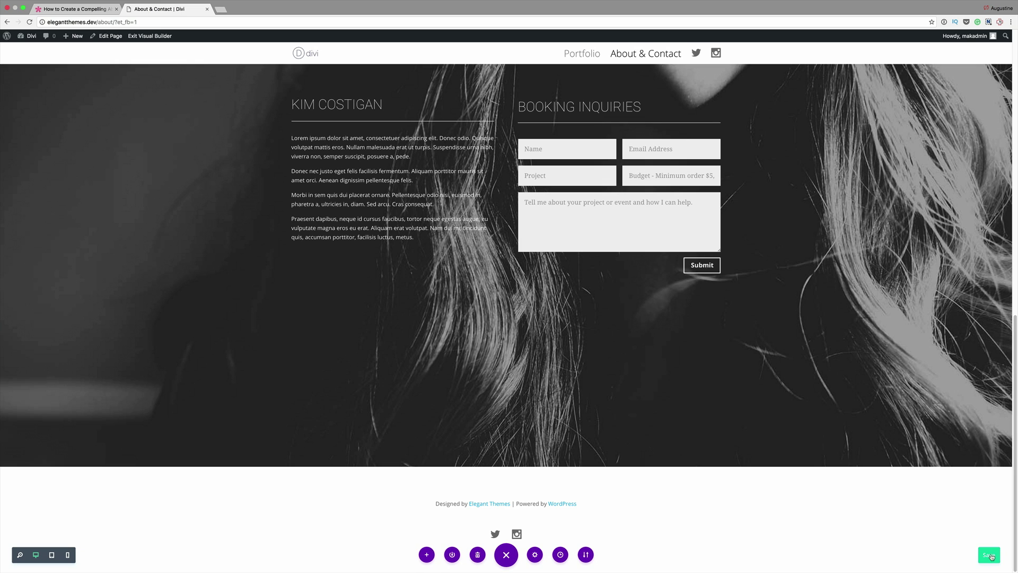
left_click(989, 555)
Step: Exit the Visual Builder and scroll the live page through the bio columns and Booking Inquiries form
left_click(149, 36)
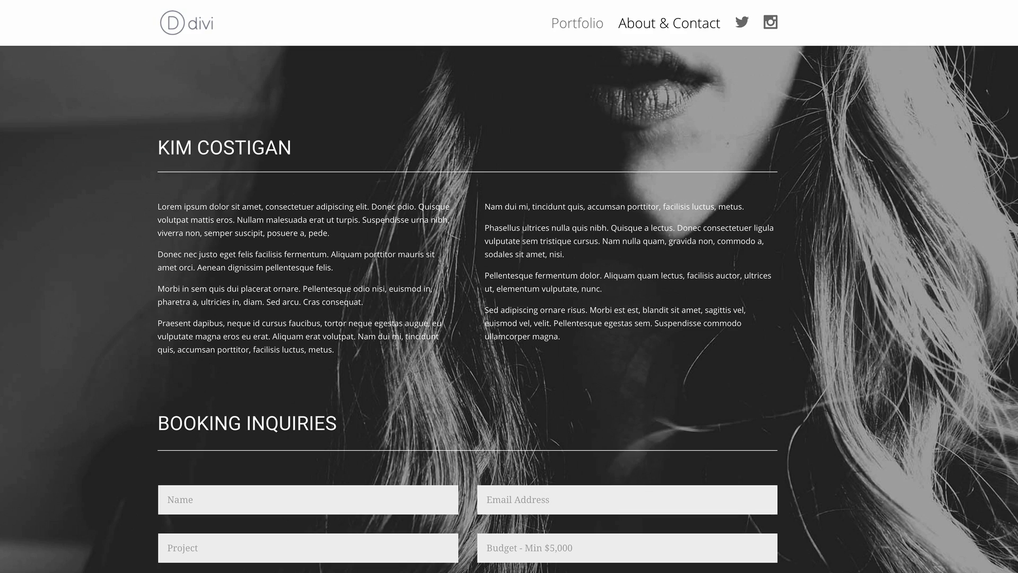
scroll(1016, 53, "down", 3)
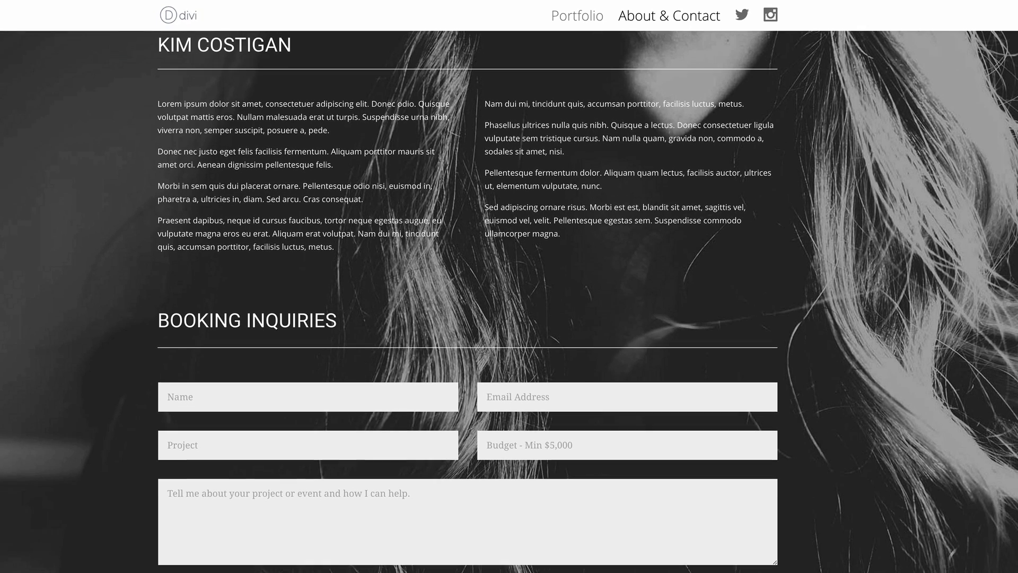
scroll(1015, 53, "down", 4)
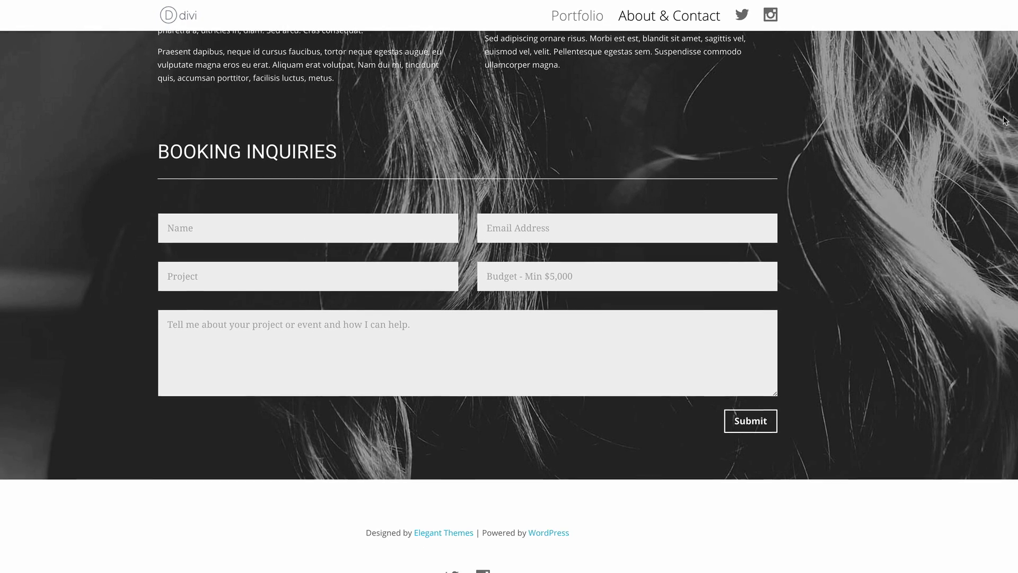
scroll(1002, 142, "down", 4)
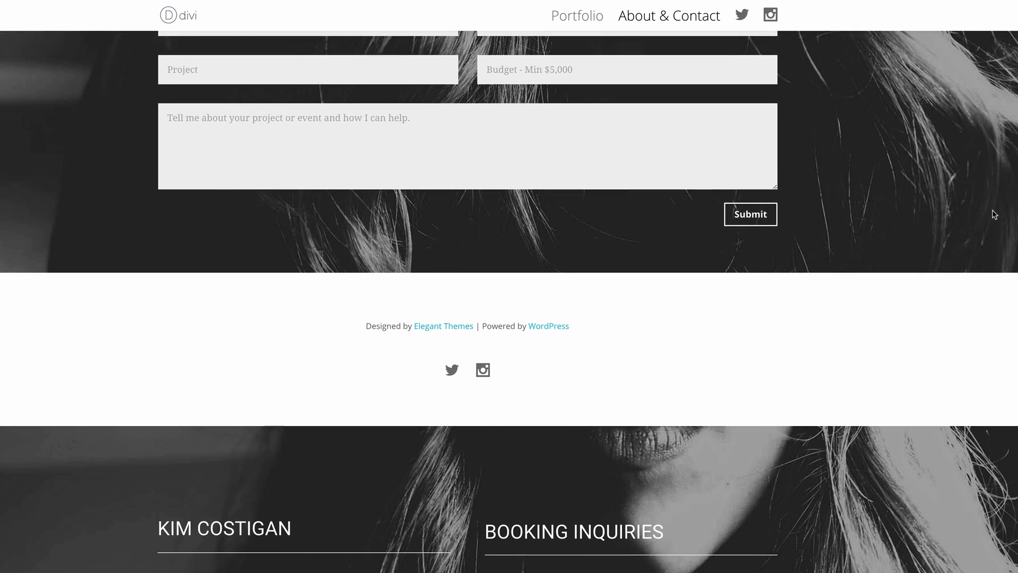
scroll(992, 235, "down", 4)
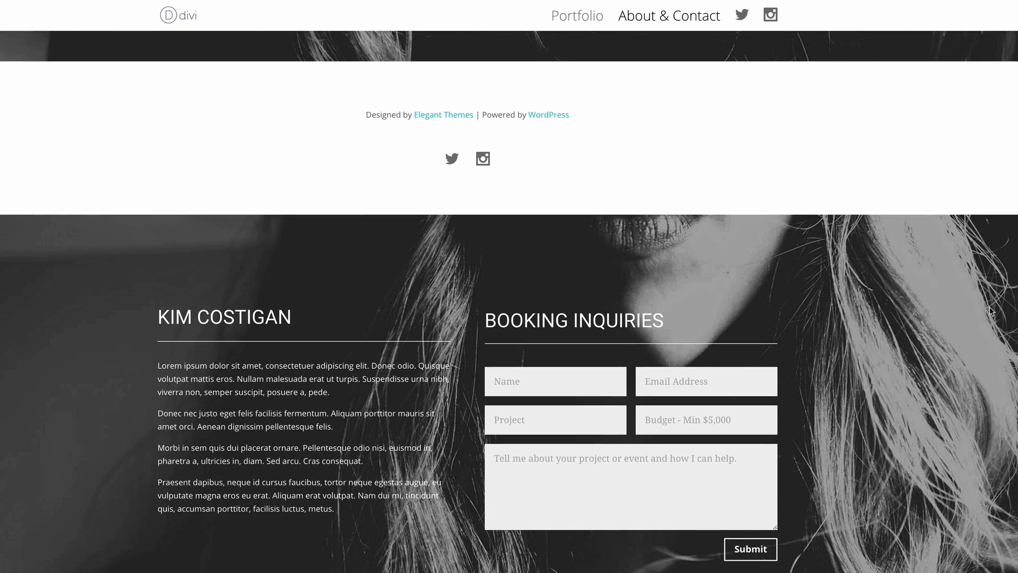
scroll(989, 329, "down", 4)
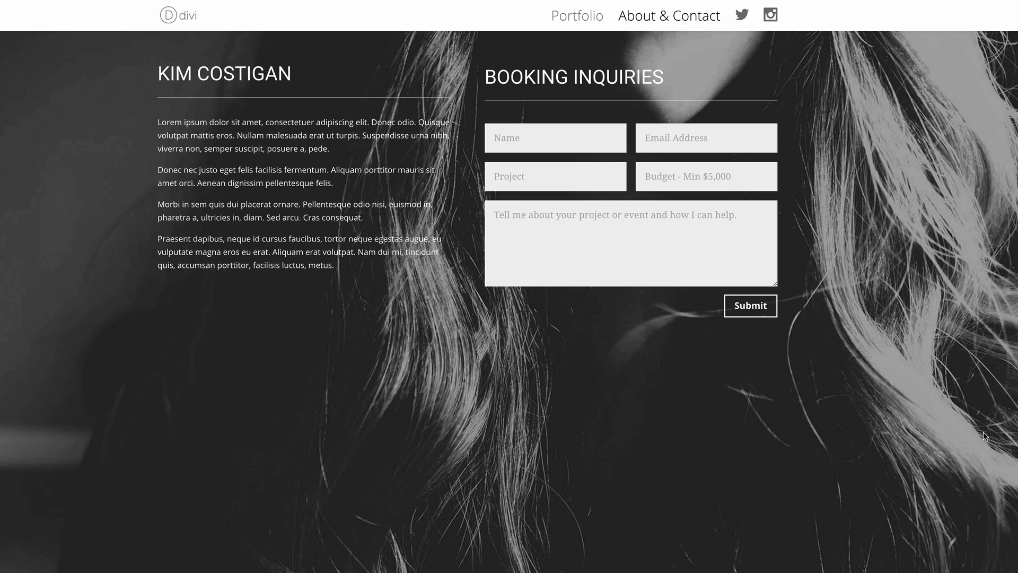
scroll(983, 432, "up", 20)
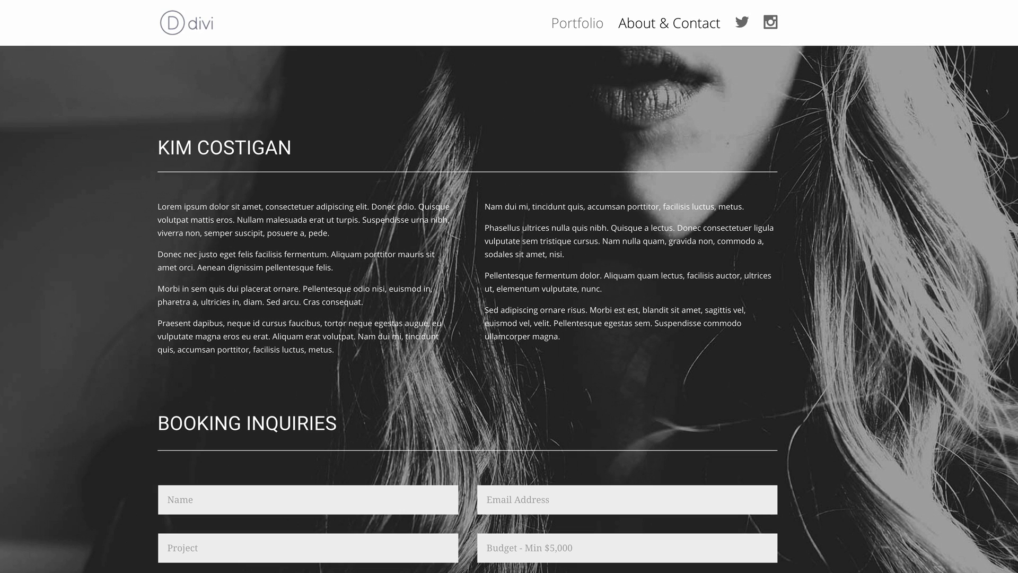
scroll(509, 308, "down", 3)
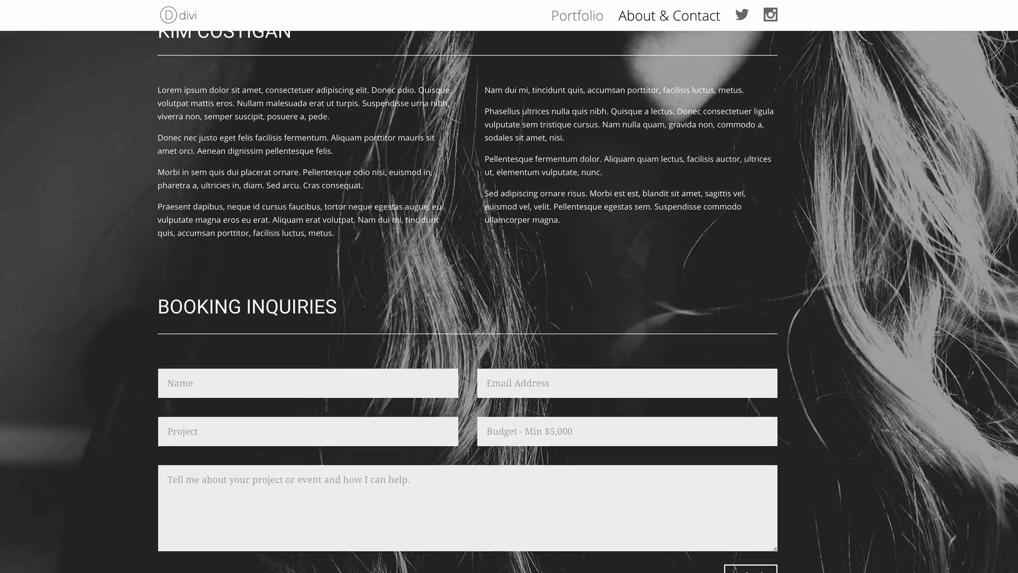
scroll(509, 308, "down", 1)
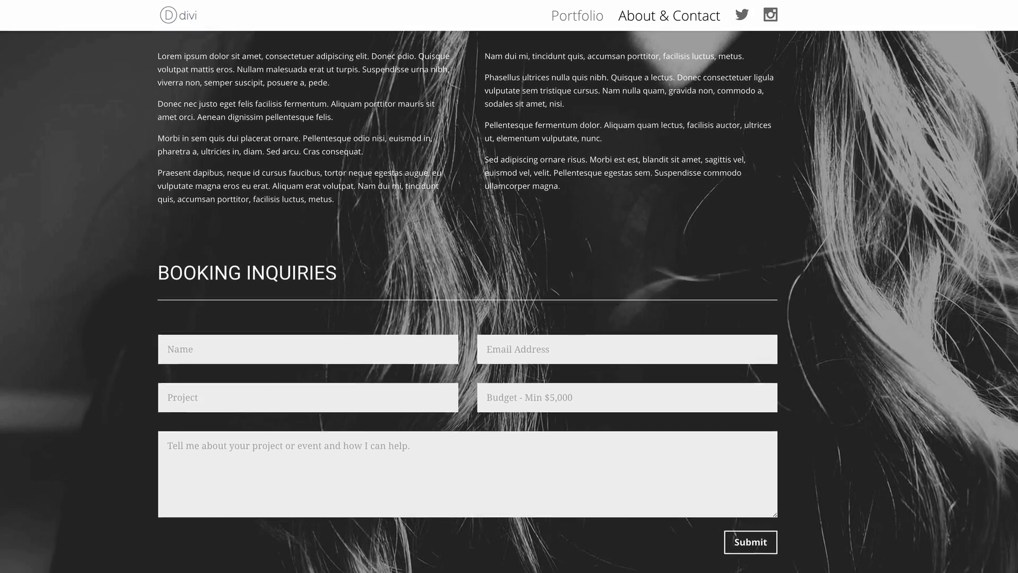